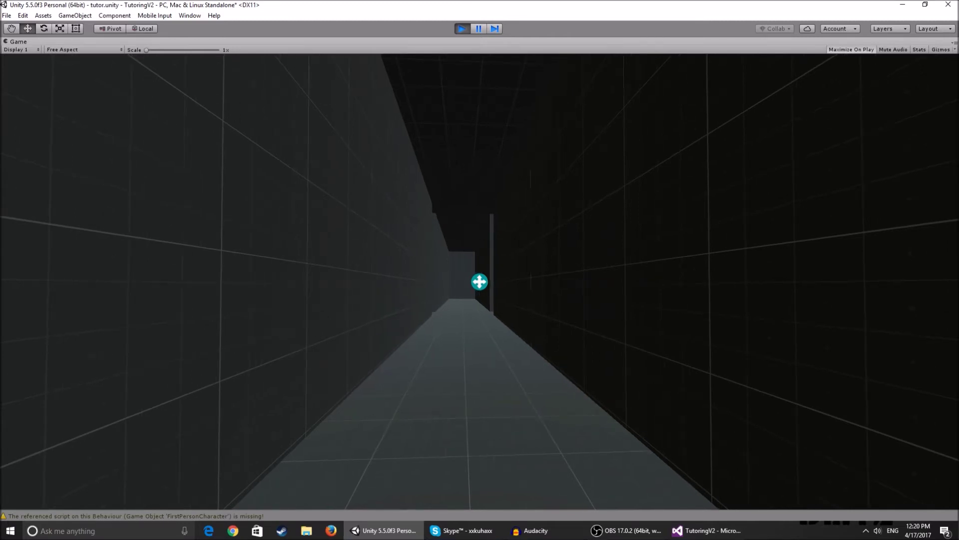
Step: Walk the full length of the corridor in play mode, turning left at its end
key("w")
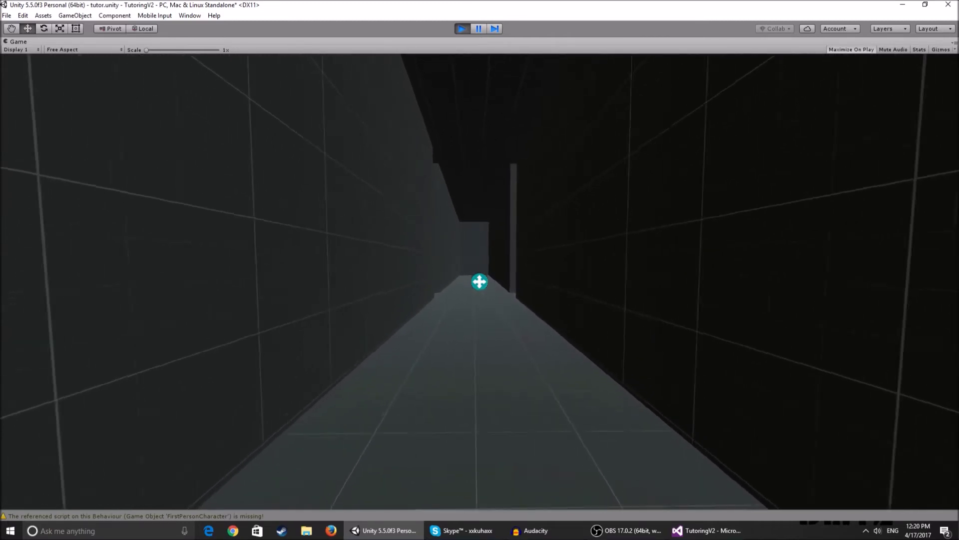
key("w")
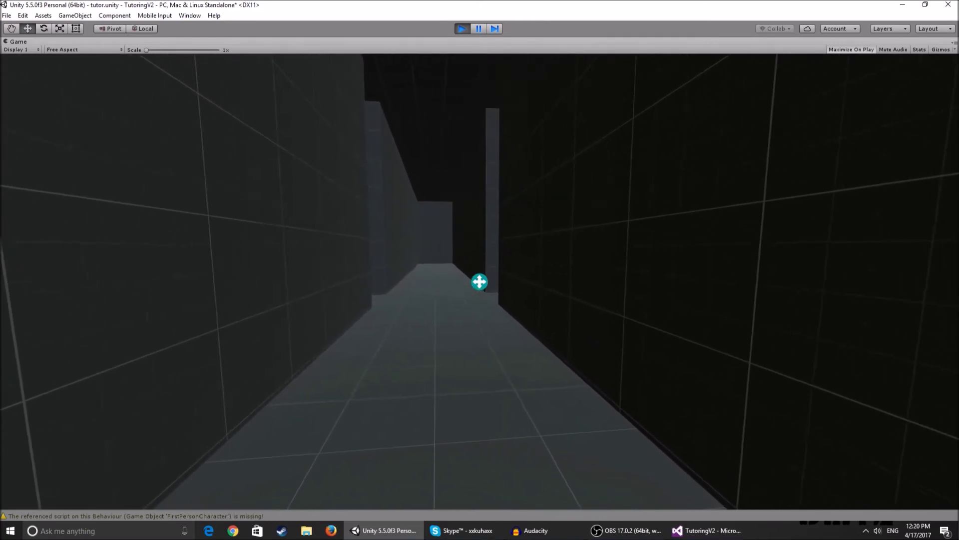
key("w")
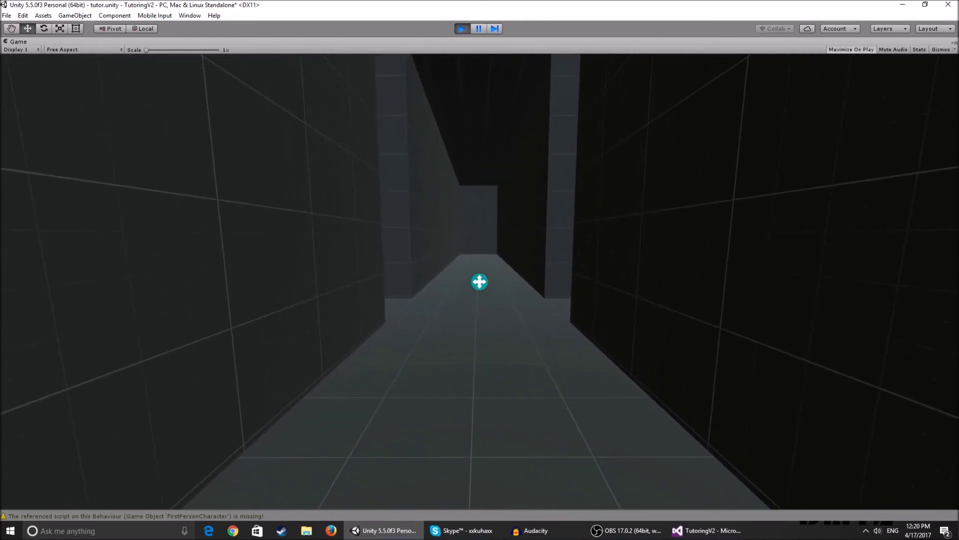
key("w")
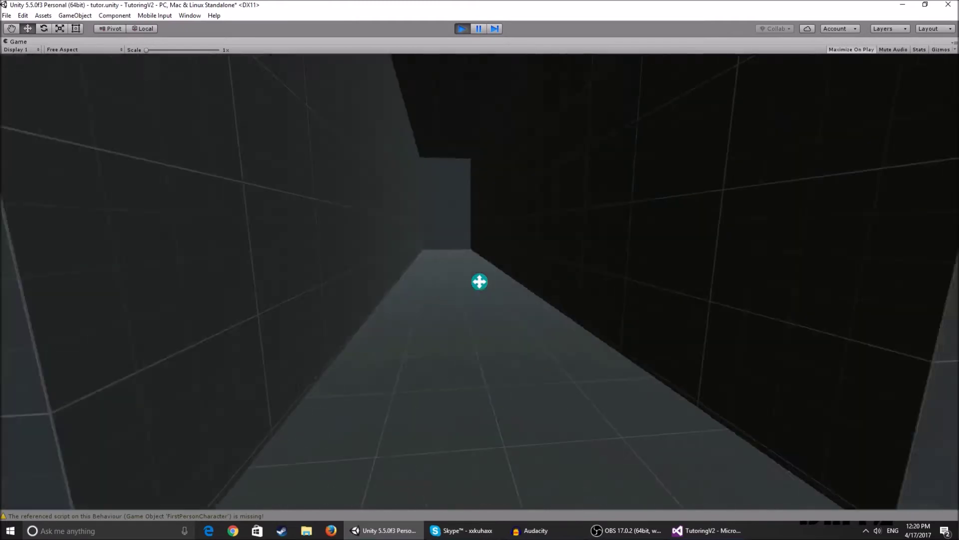
key("w")
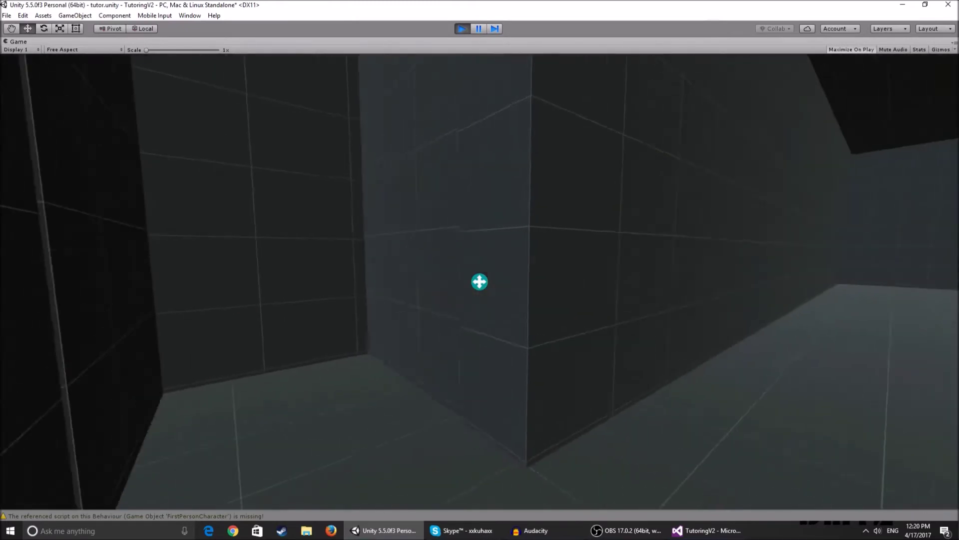
key("w")
Step: Release the game, stop play mode and fly the Scene camera along the corridor
key("Escape")
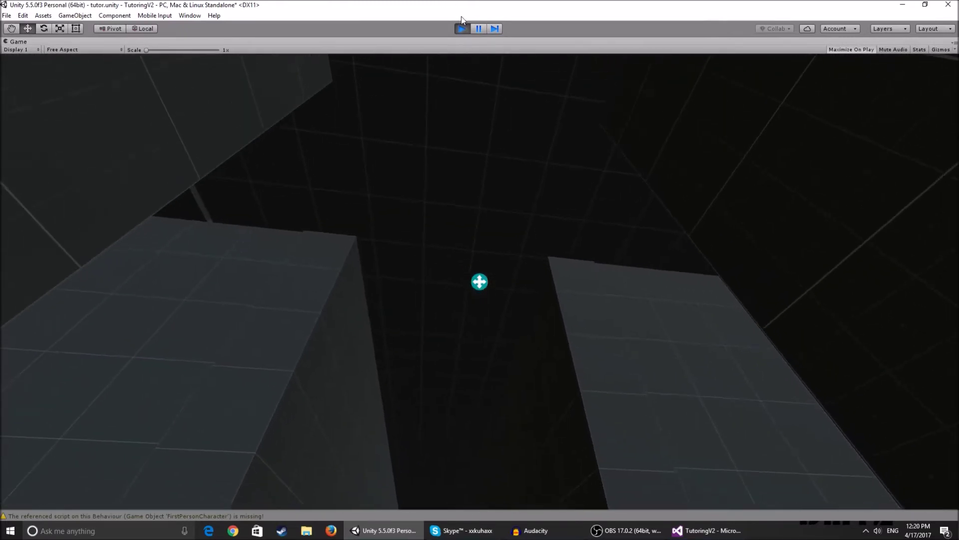
left_click(462, 29)
right_click_drag(311, 138, 505, 50)
Step: Frame the jumpscare trigger, toggling its active state and Mesh Renderer off and on
left_click(595, 187)
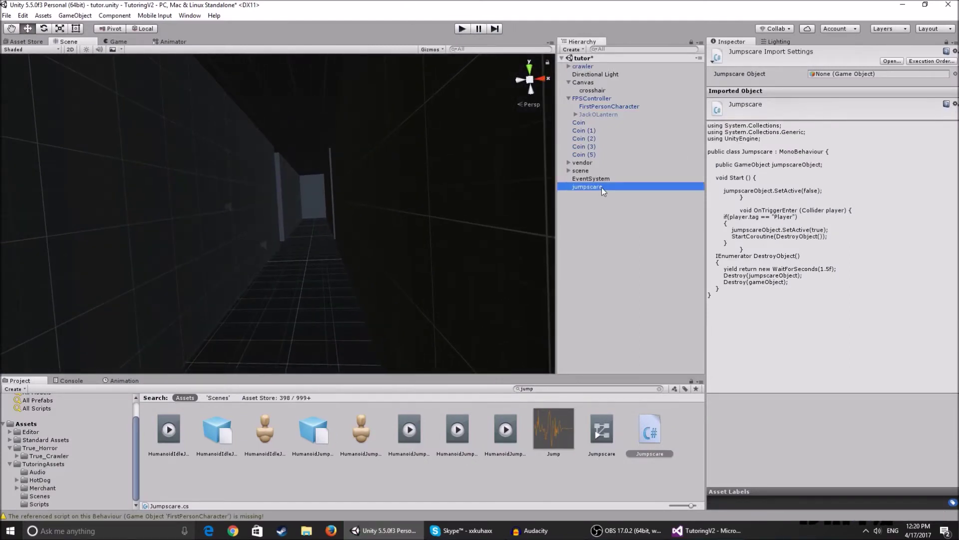
double_click(601, 188)
right_click_drag(333, 179, 701, 65)
left_click(731, 52)
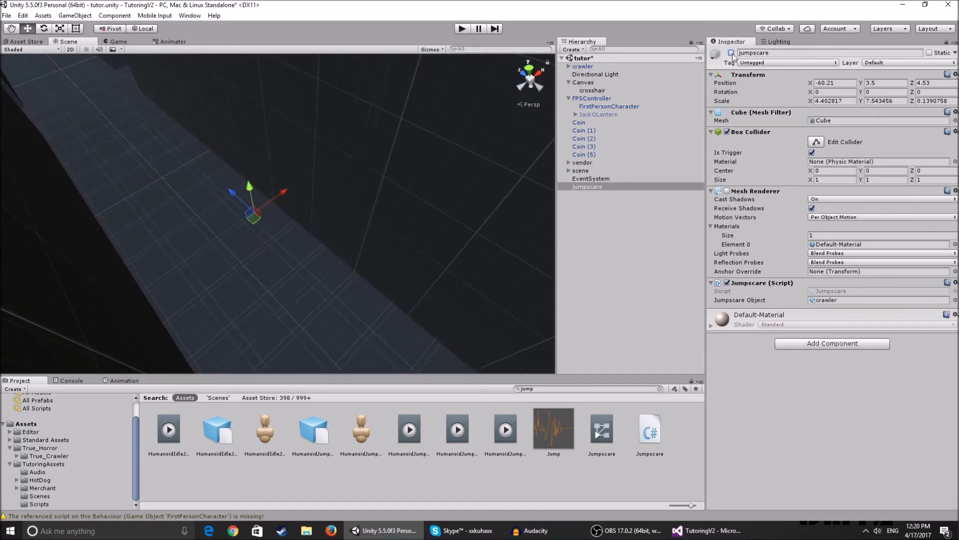
left_click(732, 52)
left_click(727, 190)
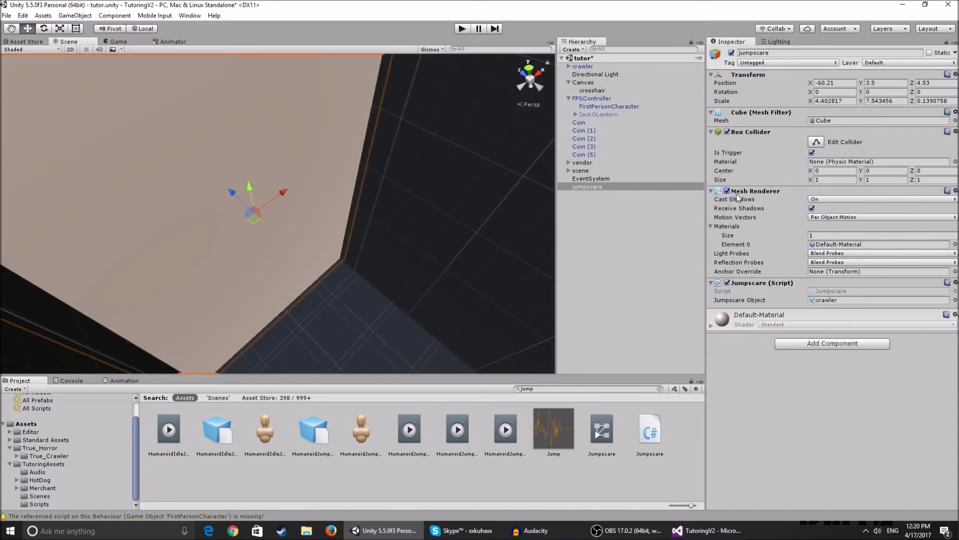
left_click(727, 190)
Step: Frame the crawler, toggle it inactive and active, and open its Jumpscare controller
left_click(593, 72)
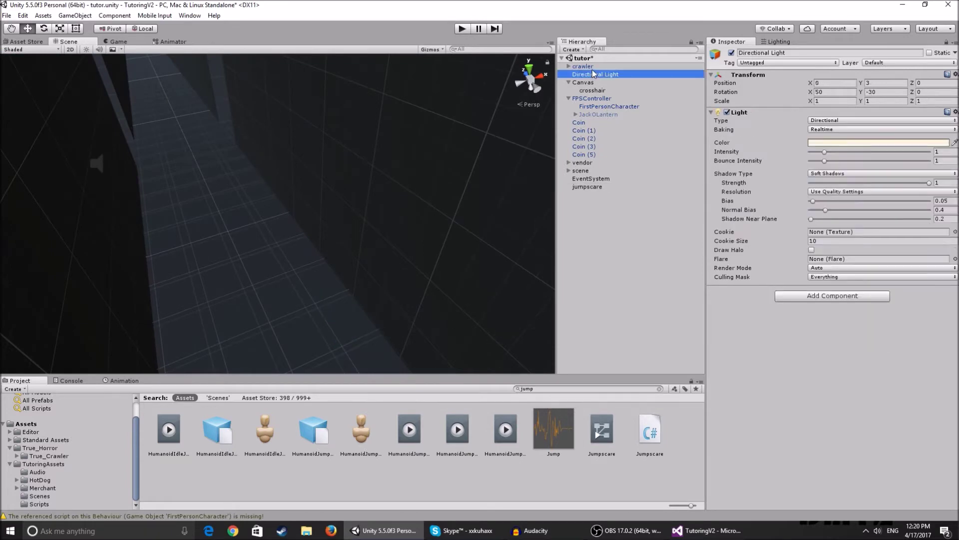
double_click(582, 66)
left_click_drag(26, 169, 261, 169, "alt")
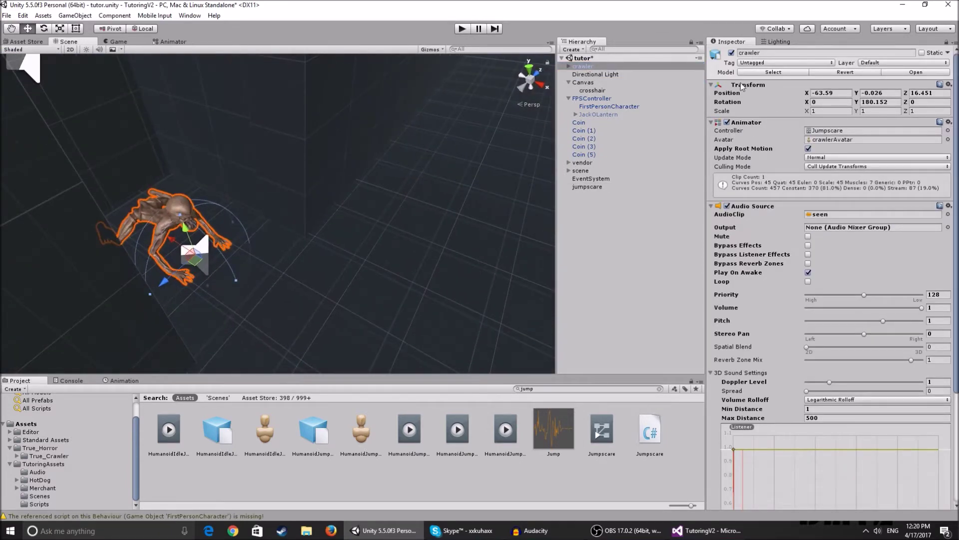
left_click(732, 53)
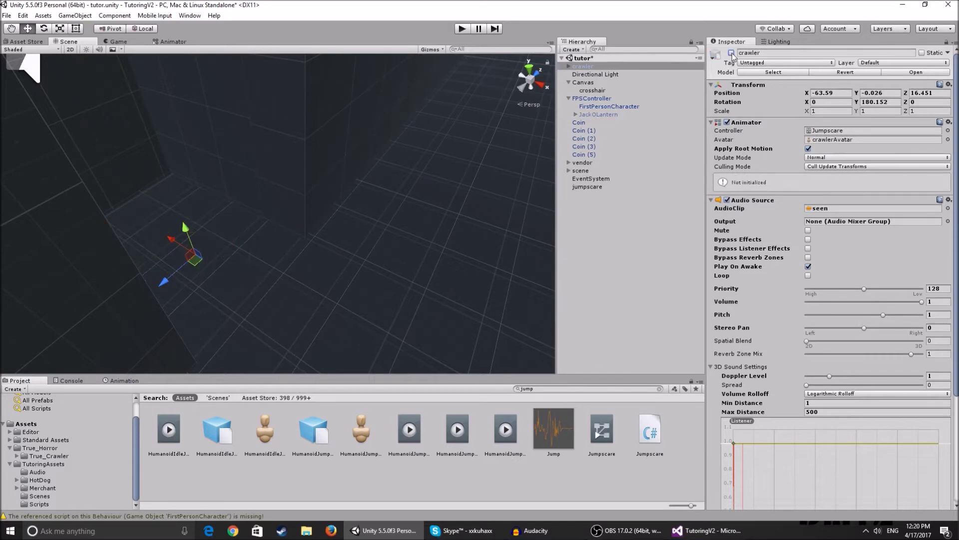
left_click(731, 53)
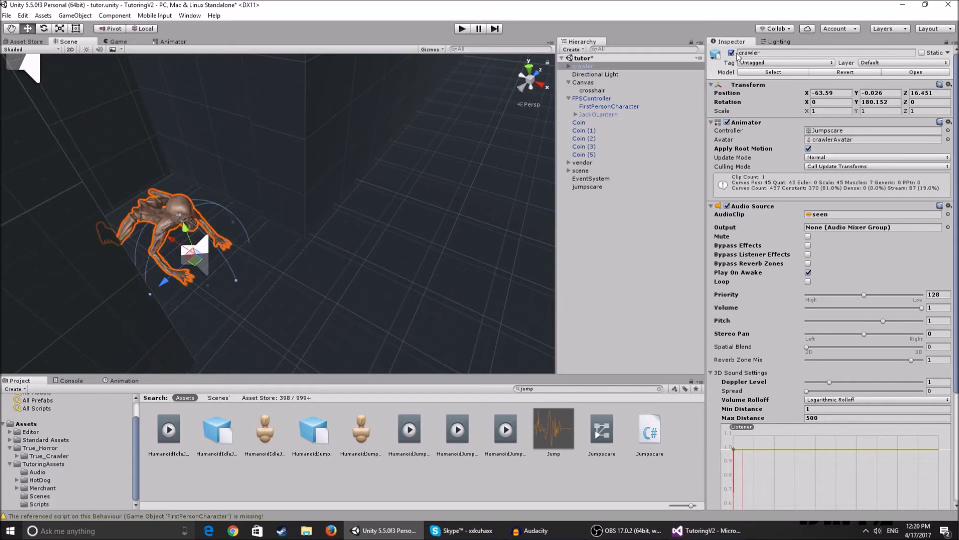
double_click(821, 131)
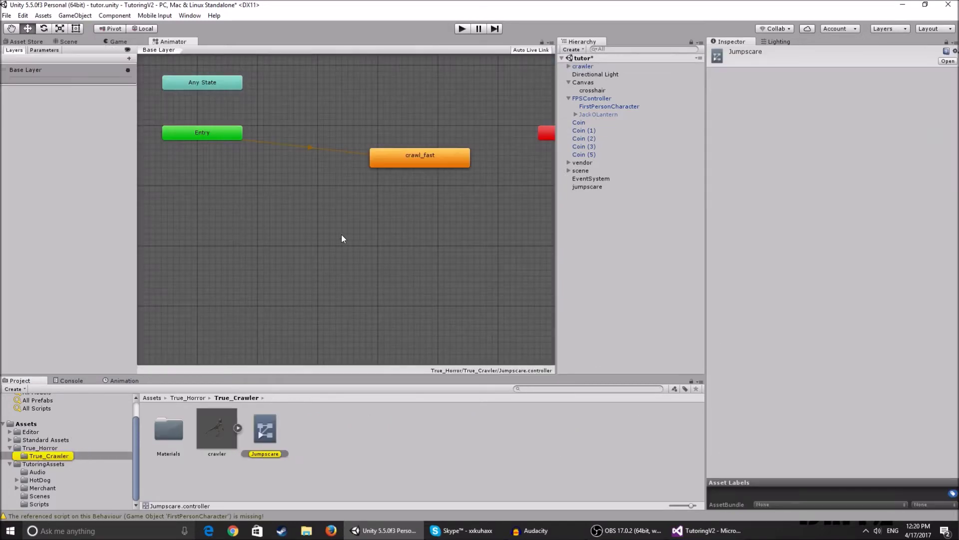
Step: Select the crawl_fast state in the Animator graph
right_click(366, 200)
left_click(399, 155)
middle_click_drag(377, 131, 379, 193)
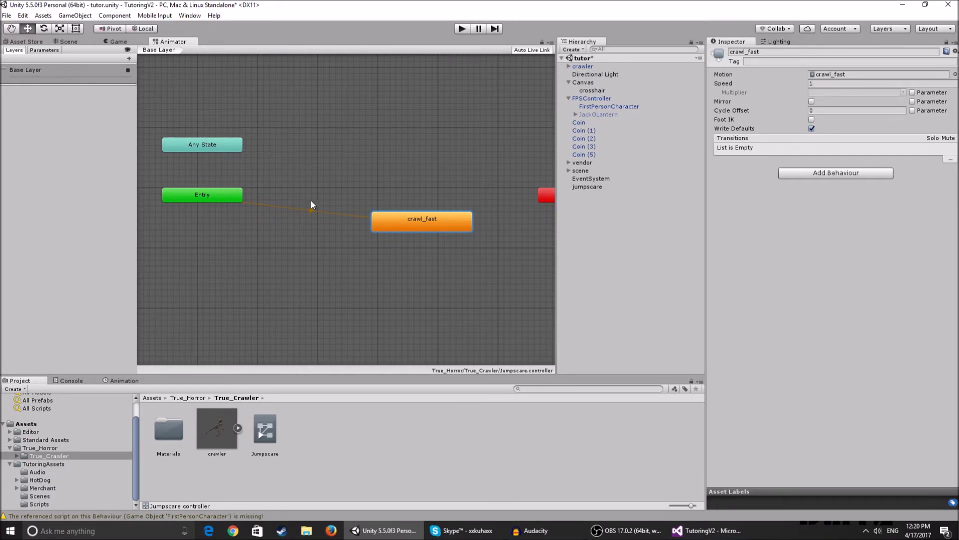
Step: Open the crawl_fast clip and play, then pause, its animation preview in the Inspector
double_click(422, 220)
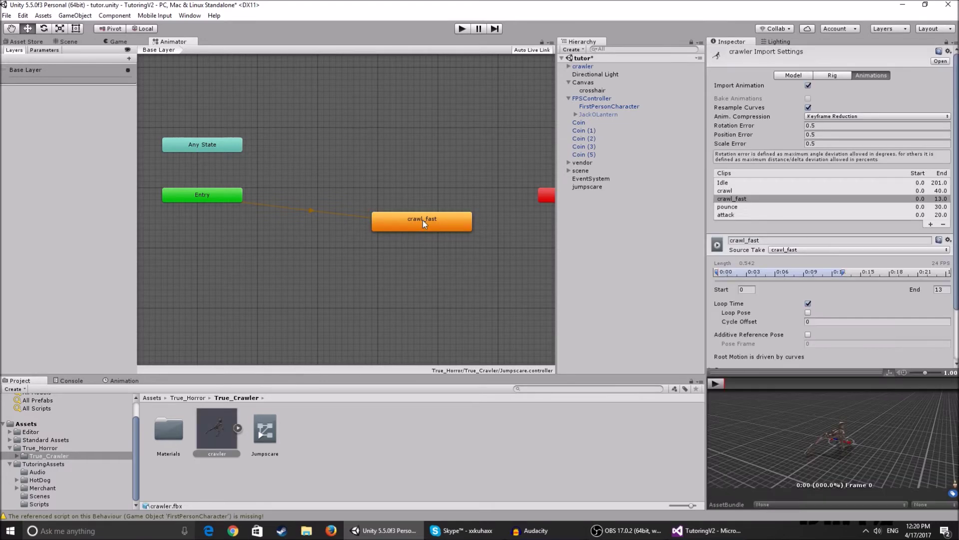
scroll(847, 445, "up", 3)
left_click_drag(847, 445, 835, 424)
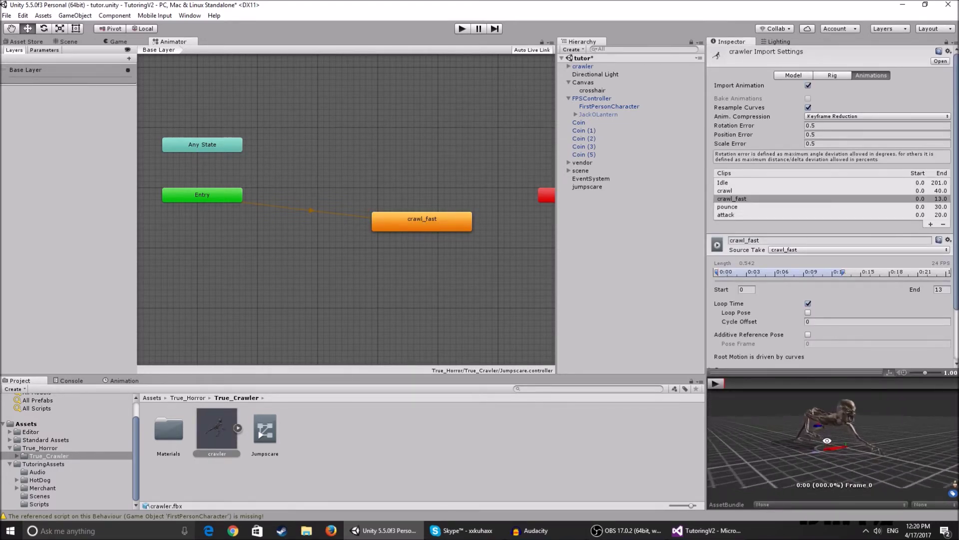
scroll(842, 442, "up", 3)
scroll(841, 437, "down", 3)
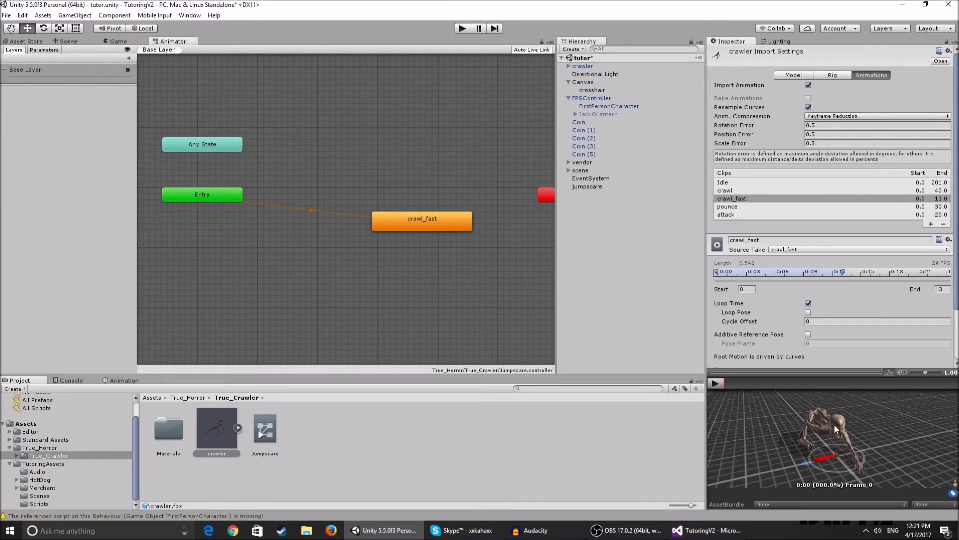
left_click(715, 384)
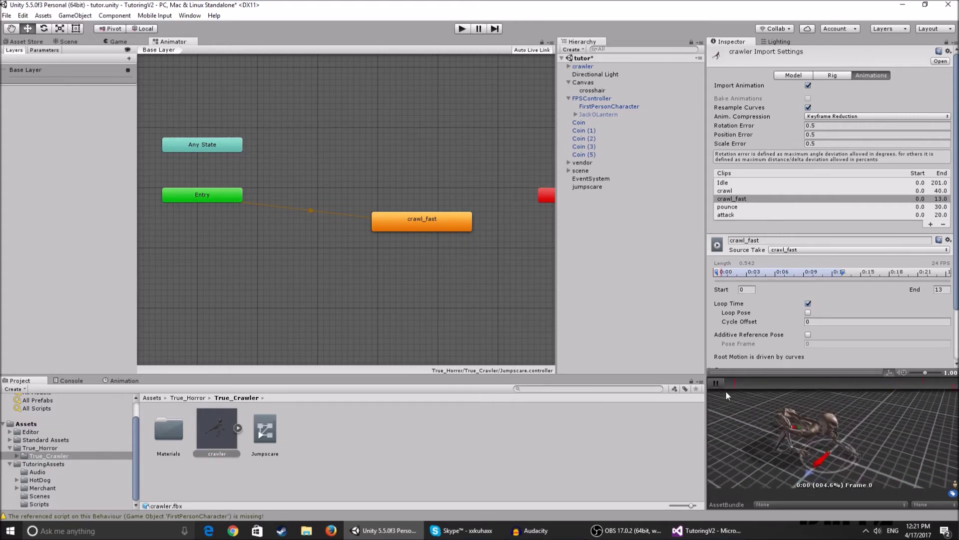
left_click(714, 384)
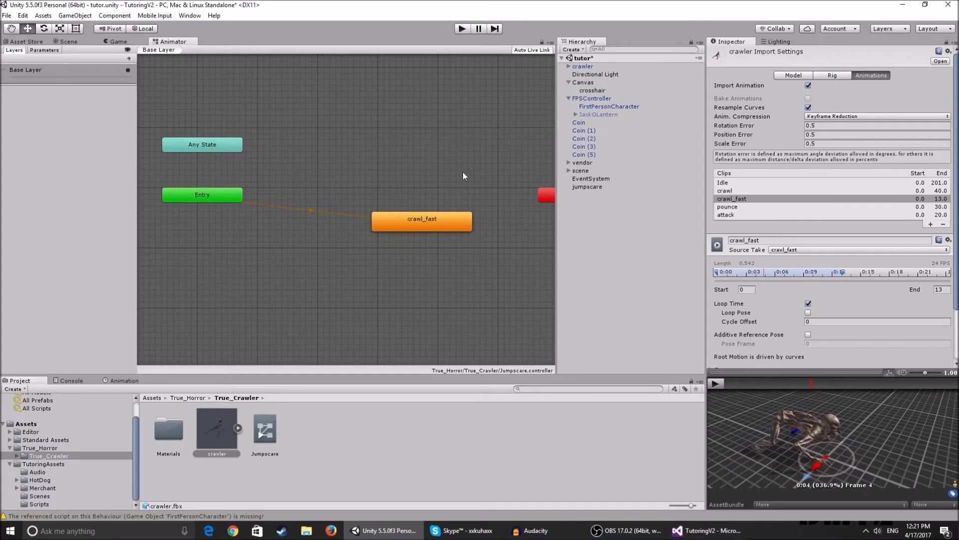
Step: Return to the Scene view and bring up Jumpscare.cs in Visual Studio
left_click(69, 42)
right_click_drag(220, 226, 248, 186)
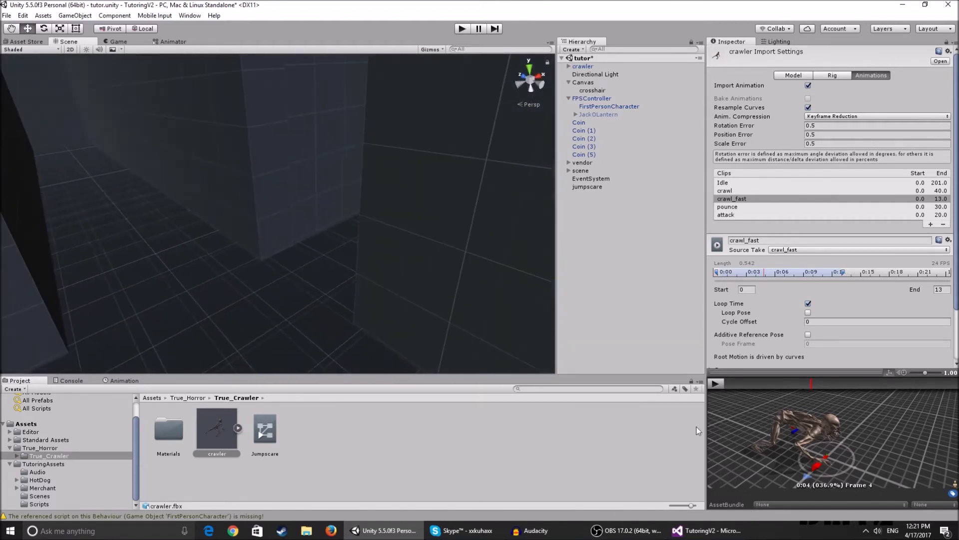
left_click(707, 530)
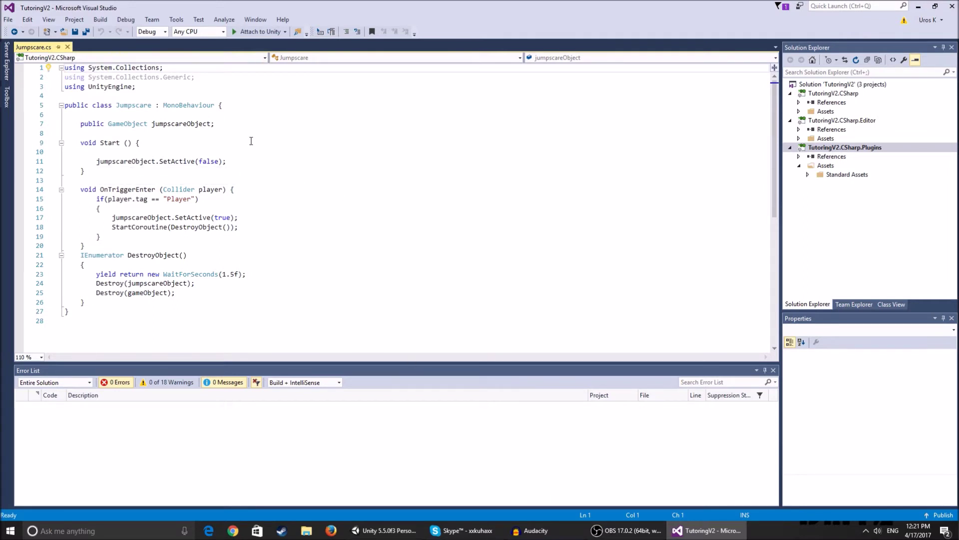
Step: Frame the crawler in Unity, then go back to Jumpscare.cs
key("alt+Tab")
double_click(598, 67)
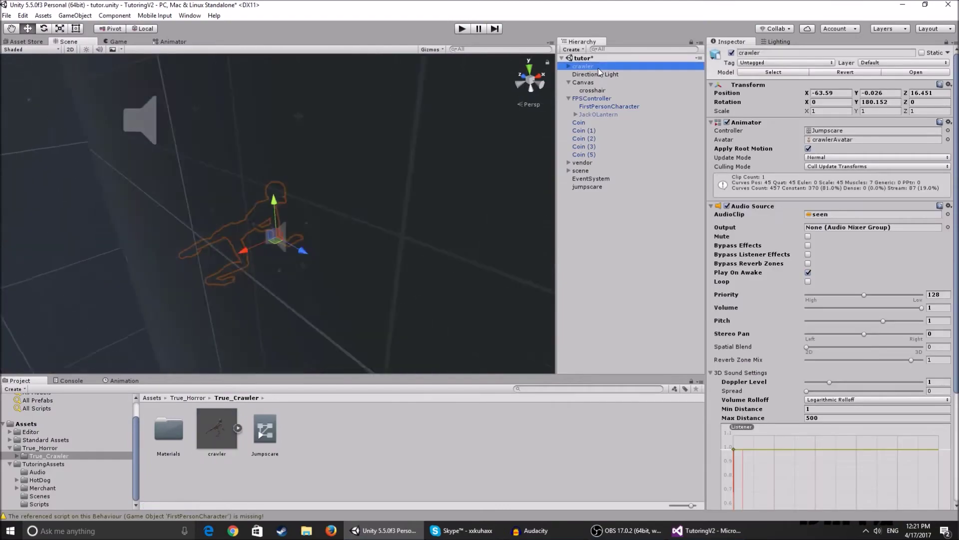
left_click(707, 530)
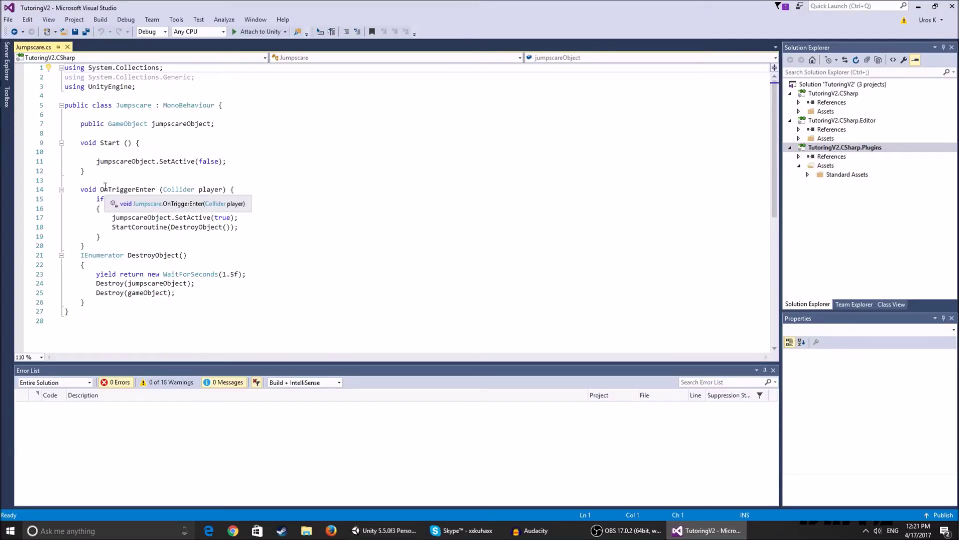
Step: Review OnTriggerEnter's collider parameter and player tag check, then return to Unity
left_click_drag(222, 189, 198, 190)
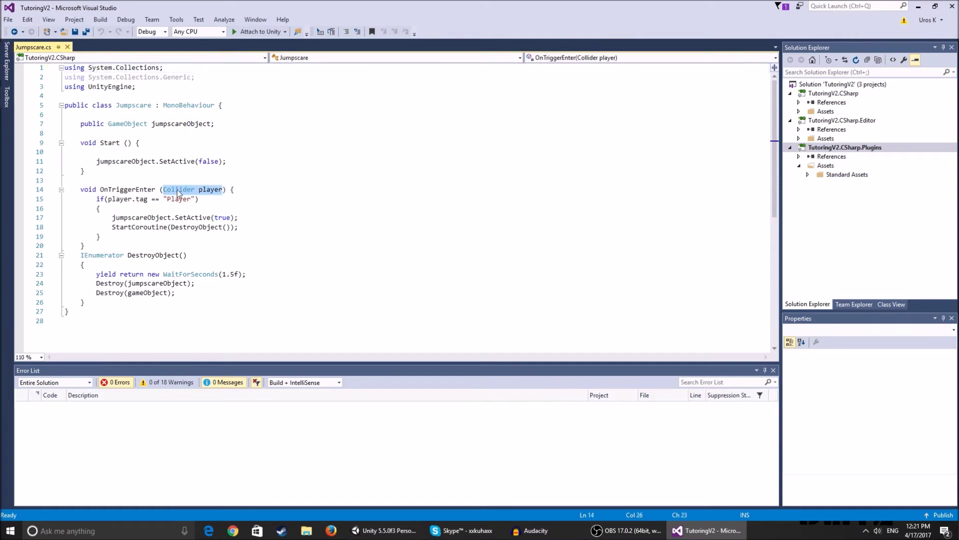
left_click(202, 189)
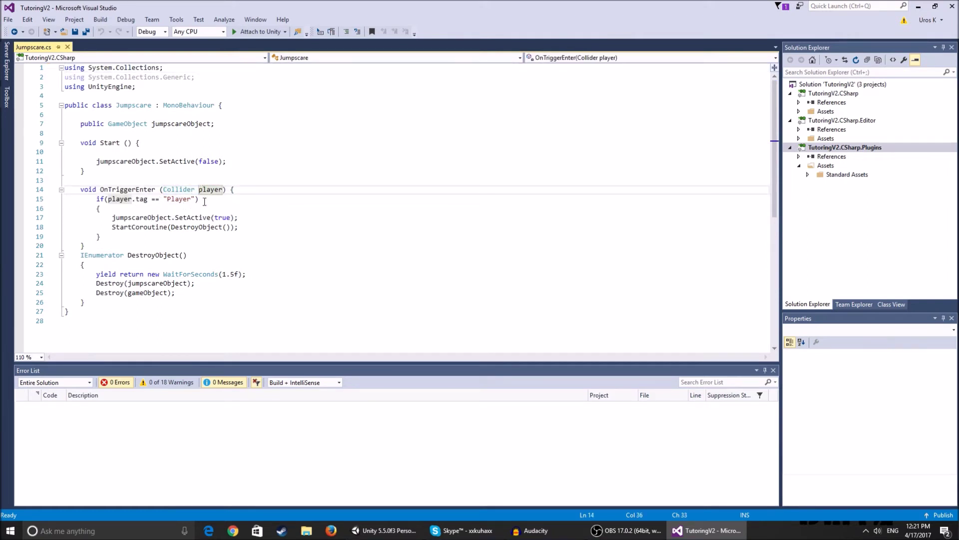
mouse_move(199, 200)
left_mouse_down()
mouse_move(82, 190)
mouse_move(200, 200)
left_mouse_up()
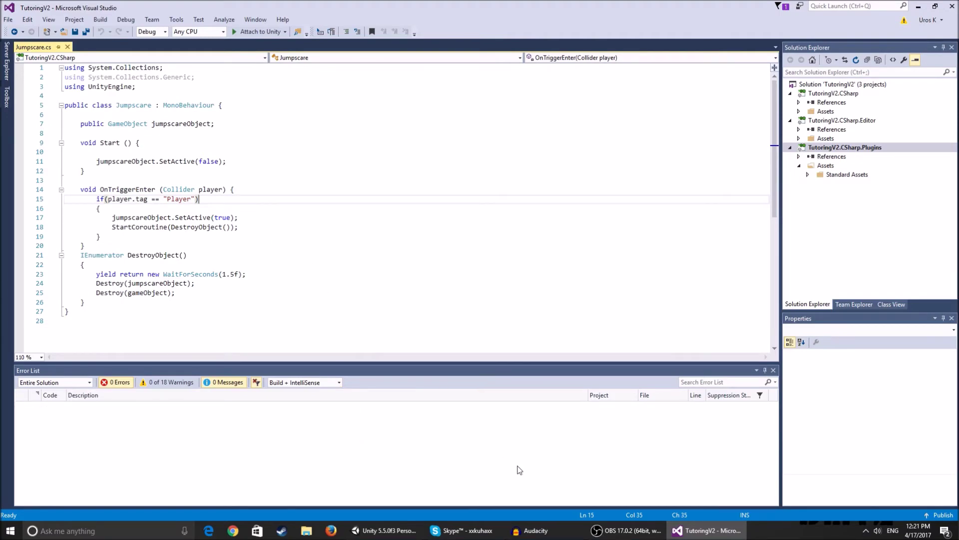
key("alt+Tab")
double_click(592, 180)
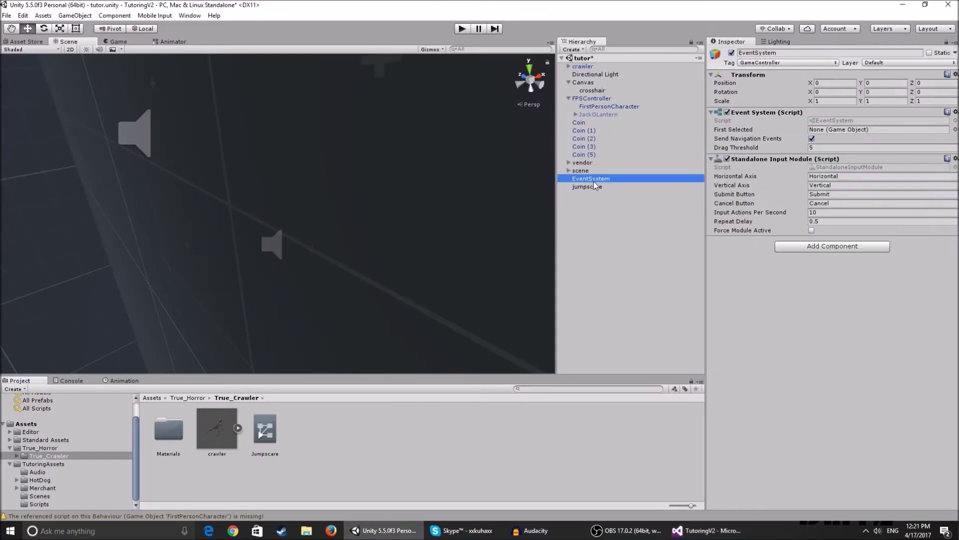
double_click(595, 98)
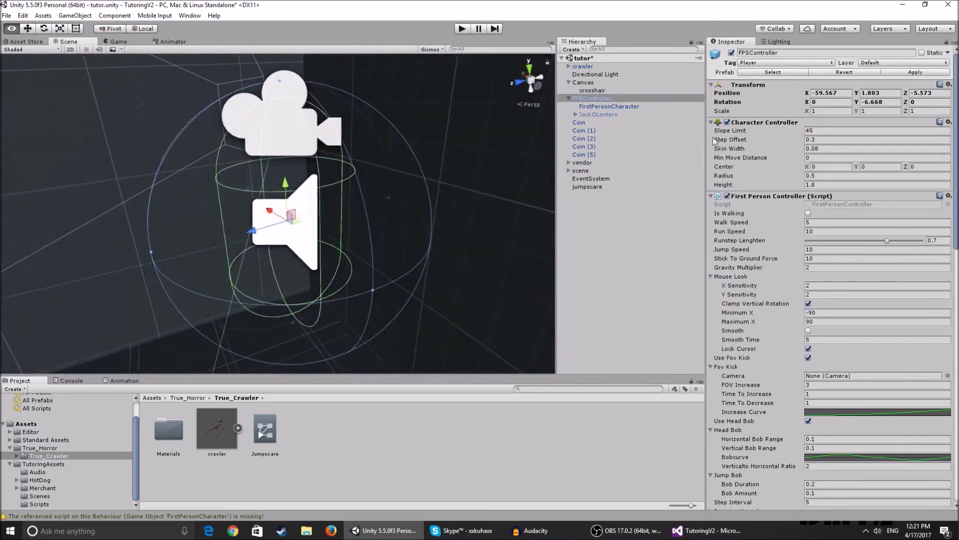
left_click(755, 62)
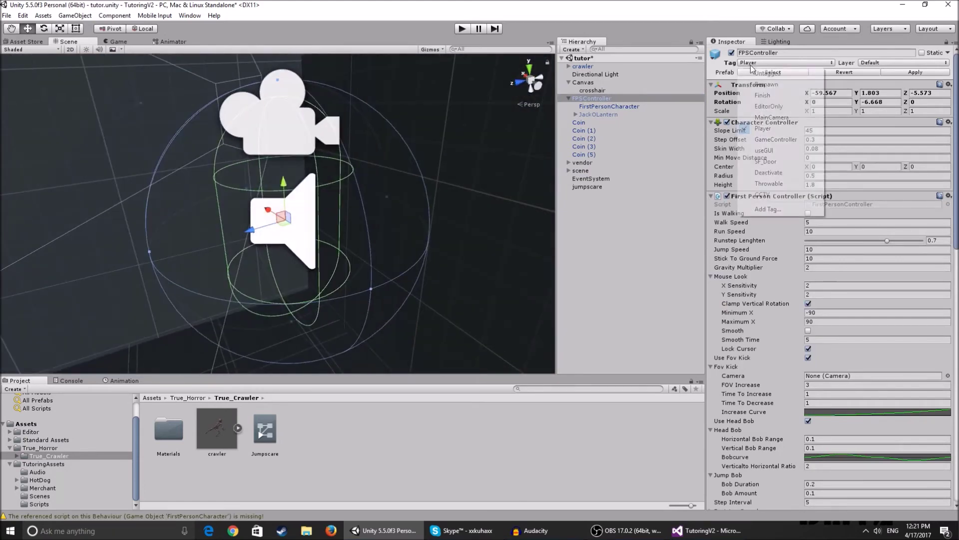
left_click(770, 129)
right_click_drag(165, 210, 300, 148)
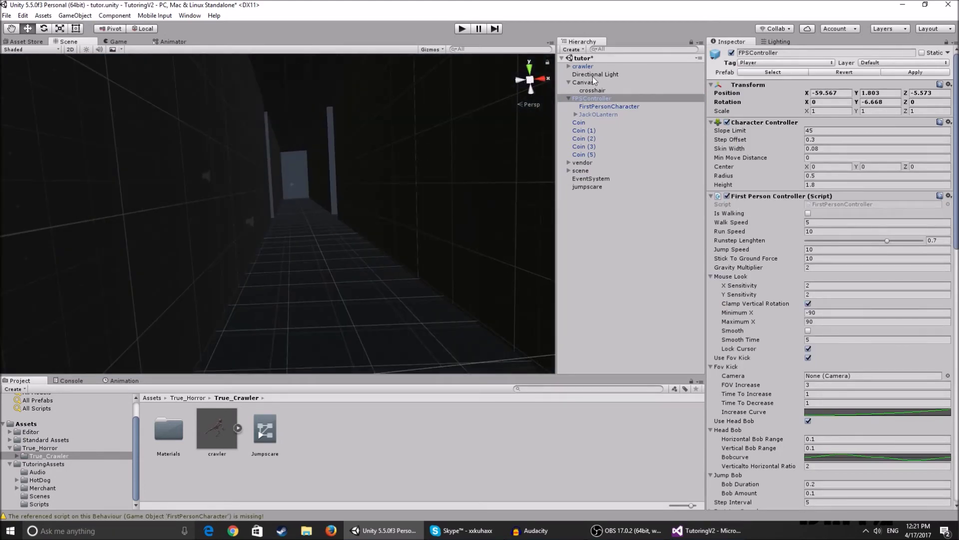
double_click(602, 185)
right_click_drag(494, 197, 375, 297)
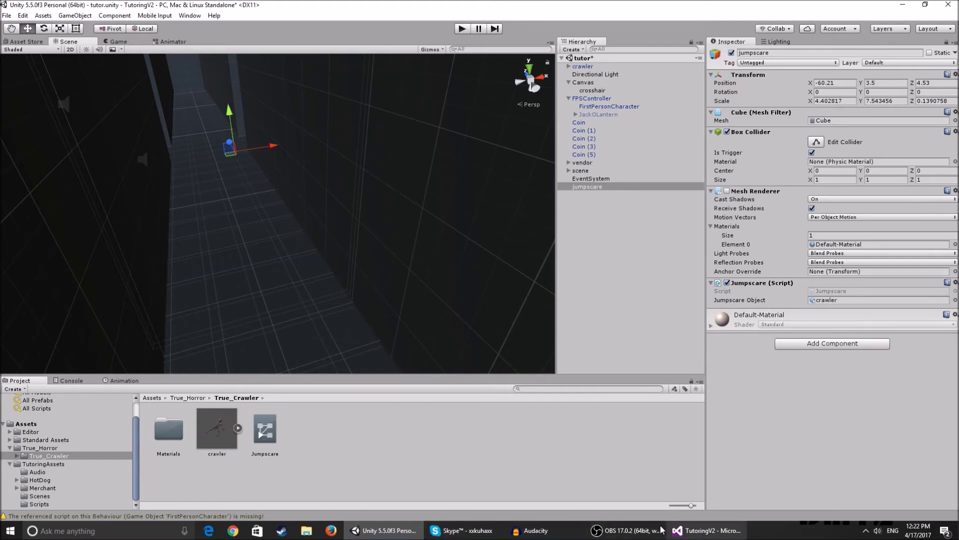
left_click(706, 530)
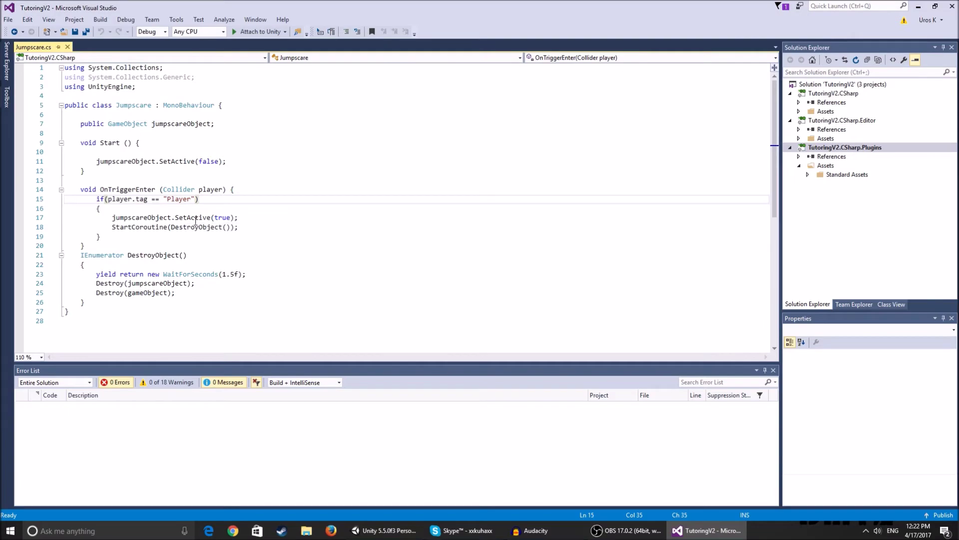
Step: In Unity, select the crosshair and frame the Directional Light and crawler in the Scene view
left_click(399, 530)
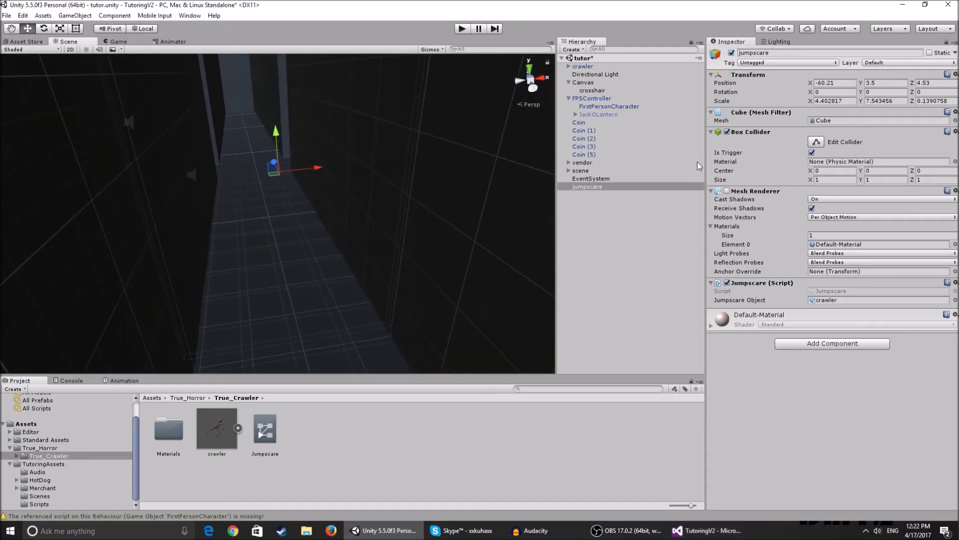
left_click(638, 92)
double_click(612, 74)
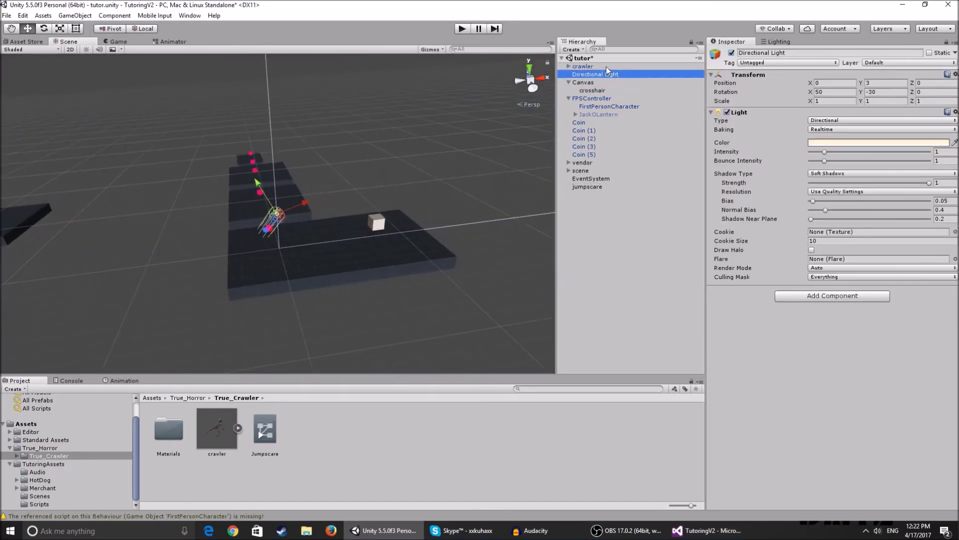
double_click(607, 66)
scroll(432, 159, "up", 3)
scroll(382, 160, "down", 3)
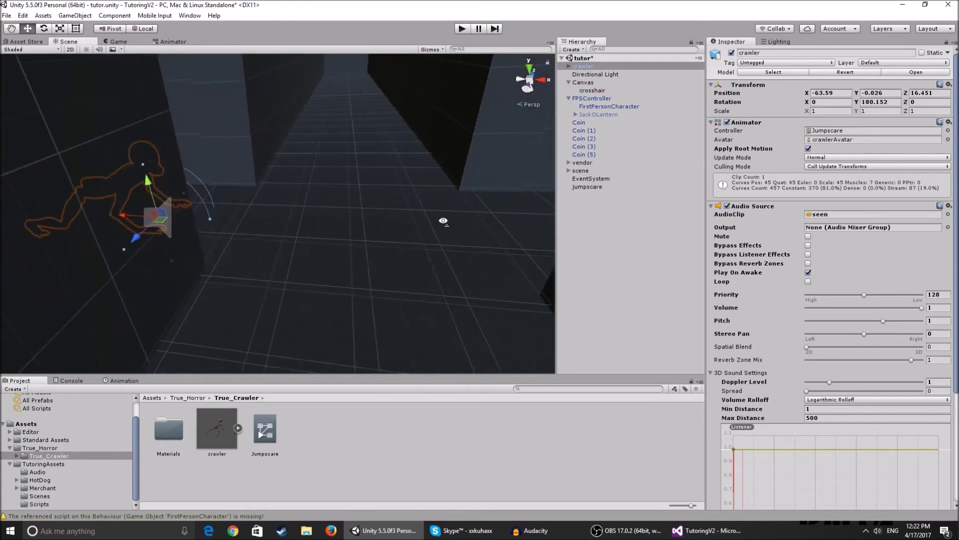
scroll(440, 225, "up", 5)
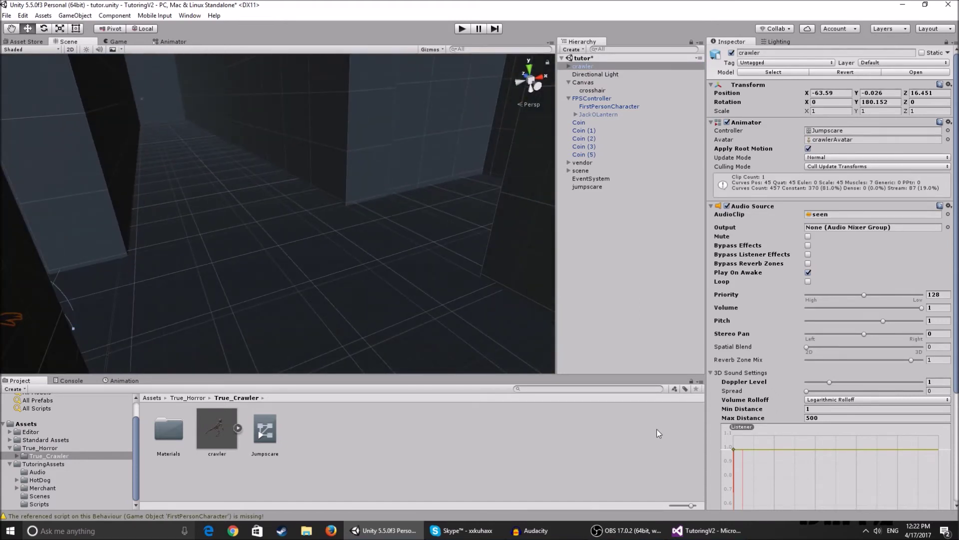
Step: In Jumpscare.cs, highlight the DestroyObject coroutine and its 1.5-second wait line
left_click(707, 530)
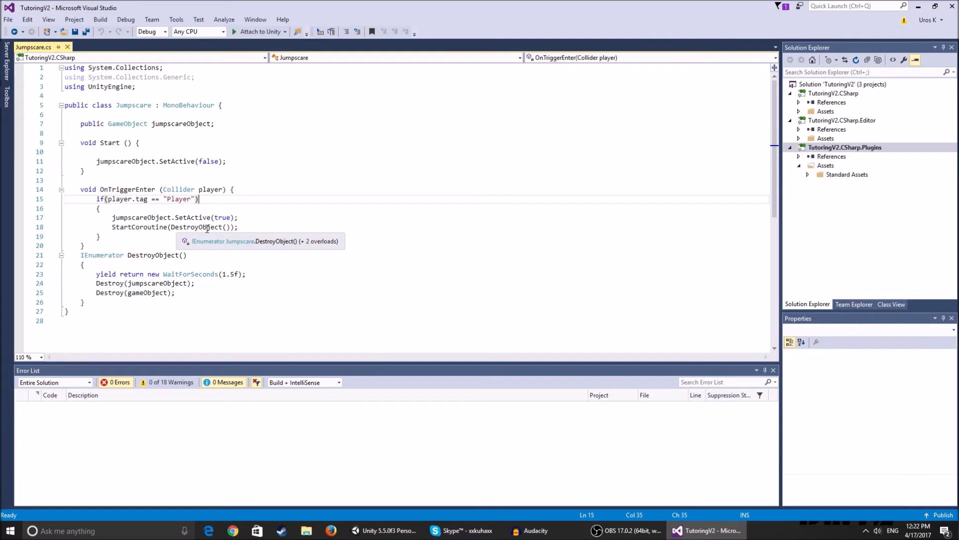
left_click_drag(152, 302, 179, 248)
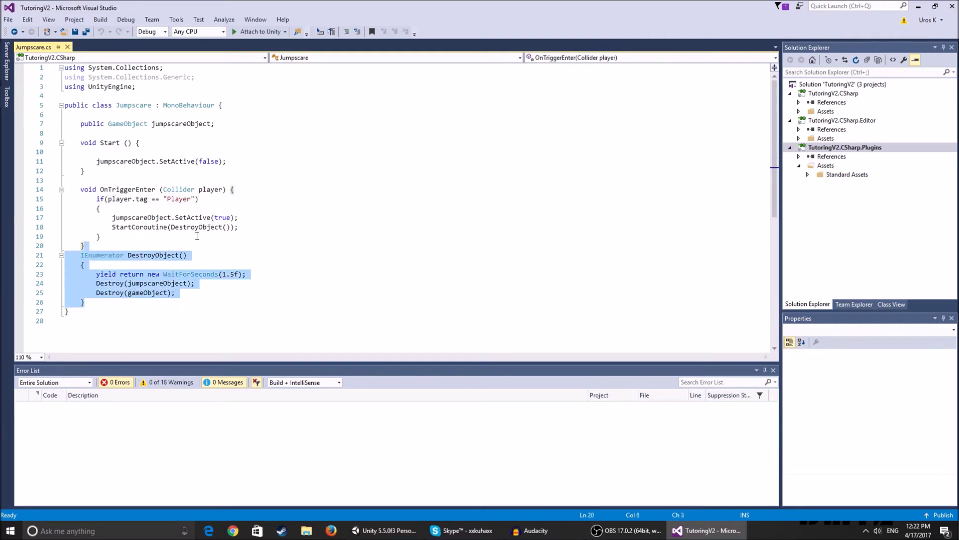
left_click(138, 255)
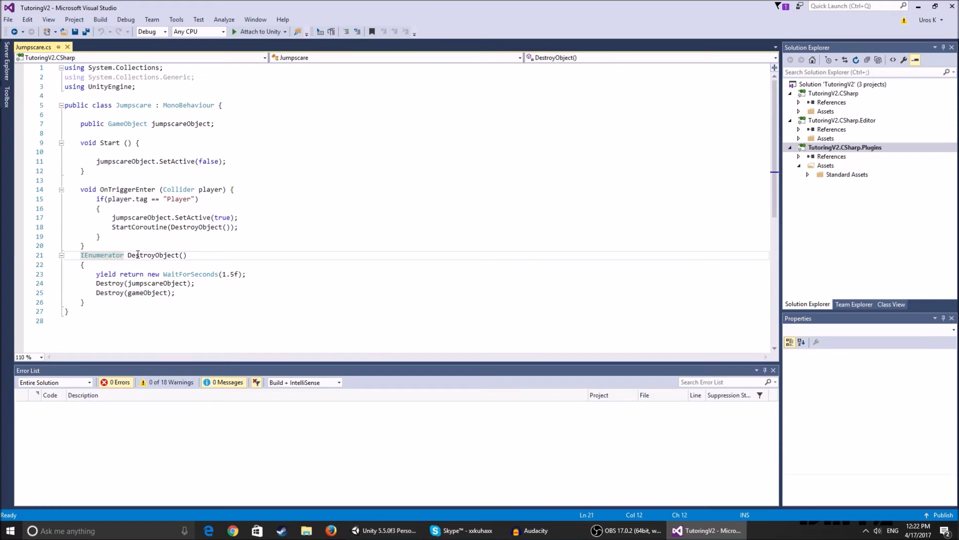
left_click(110, 274)
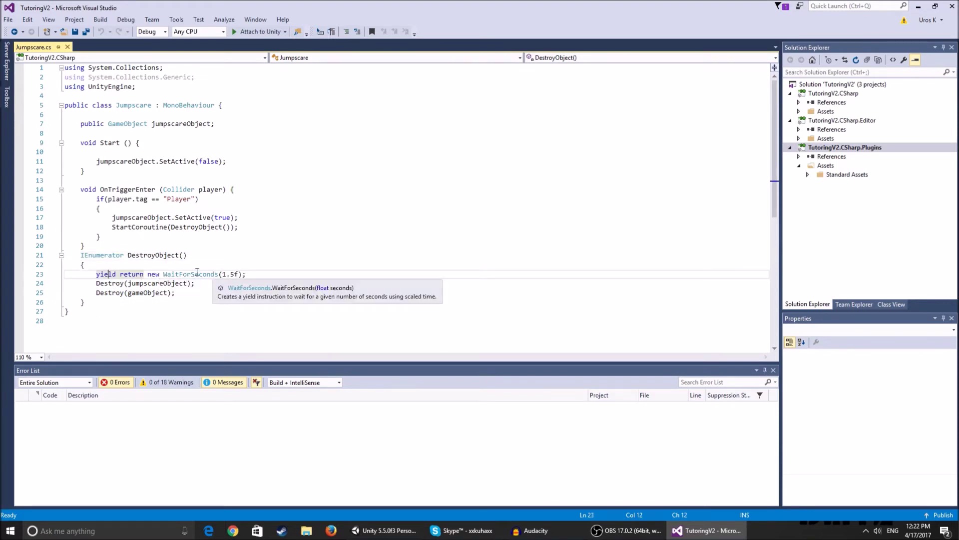
left_click_drag(251, 277, 131, 267)
left_click_drag(176, 293, 108, 283)
Step: Highlight the two Destroy calls, then return to the Unity editor
left_click(208, 295)
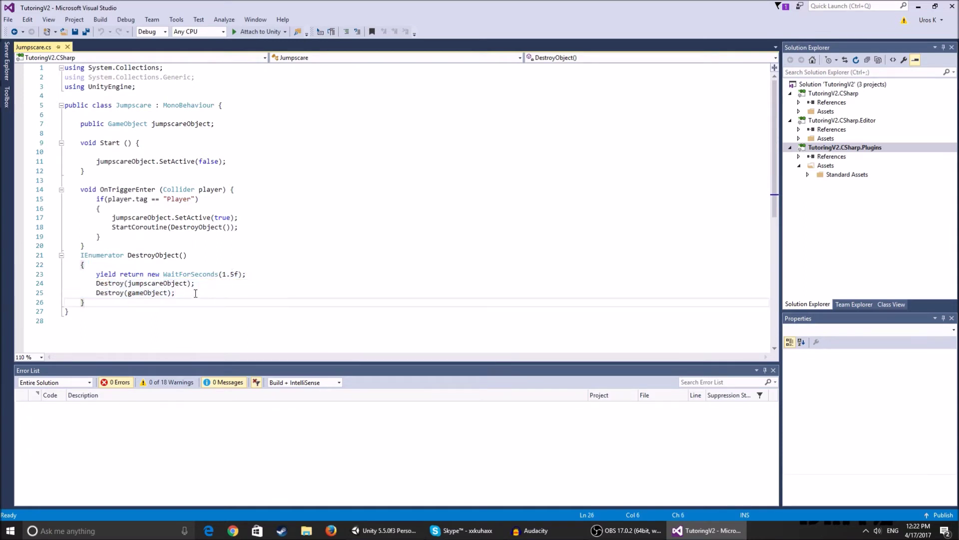
left_click_drag(187, 283, 50, 293)
left_click_drag(176, 293, 88, 284)
left_click(101, 289)
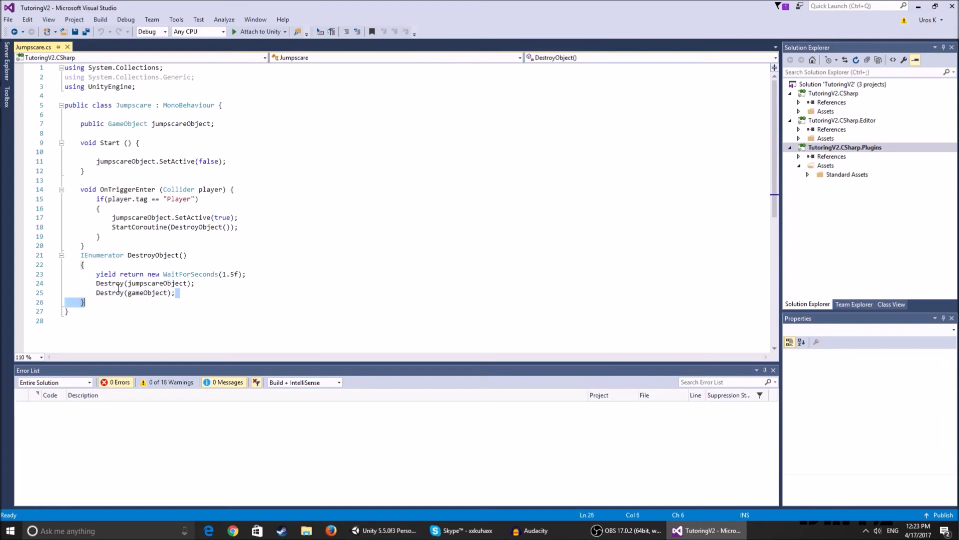
triple_click(168, 283)
left_click(118, 300)
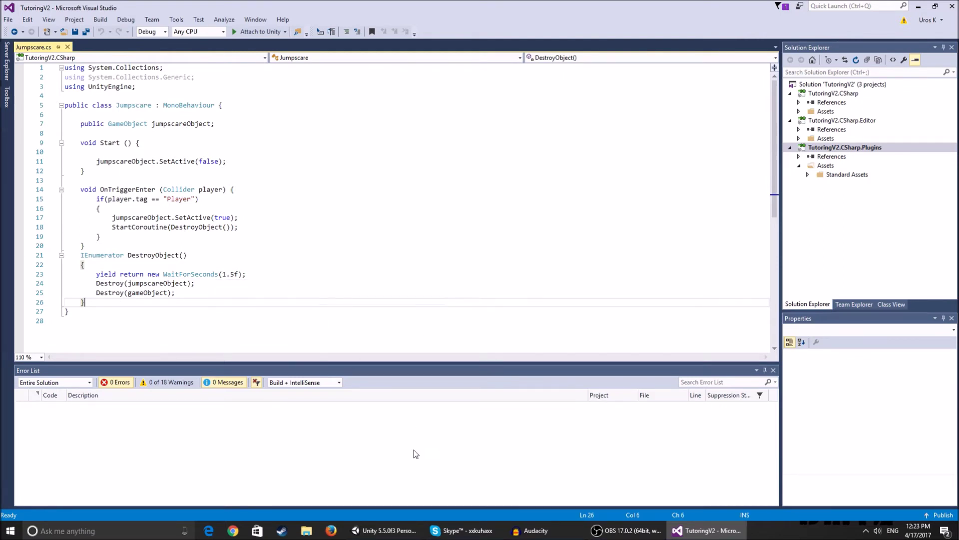
left_click(384, 530)
Step: Switch handles to global orientation and enable Play On Awake on the crawler's sound
right_click_drag(350, 187, 201, 236)
key("x")
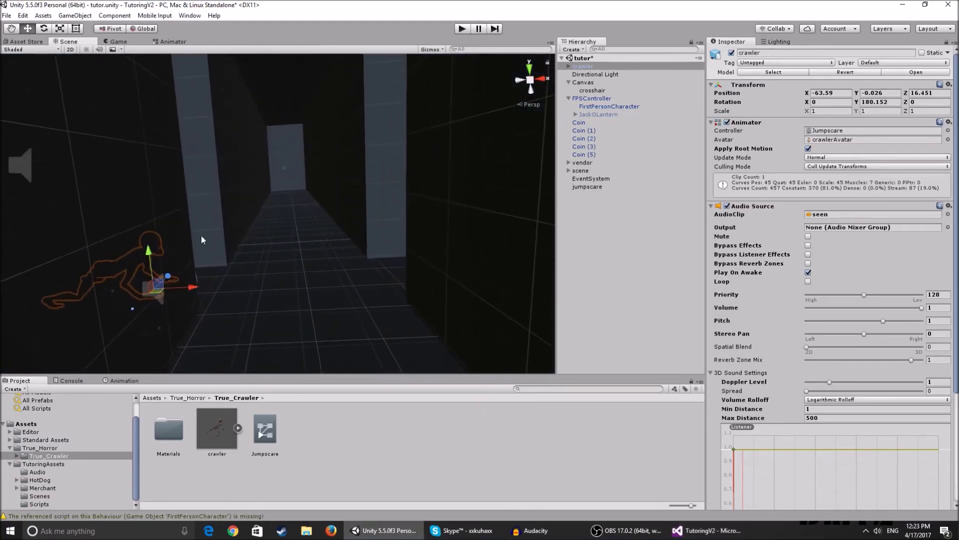
left_click(808, 272)
scroll(278, 260, "down", 5)
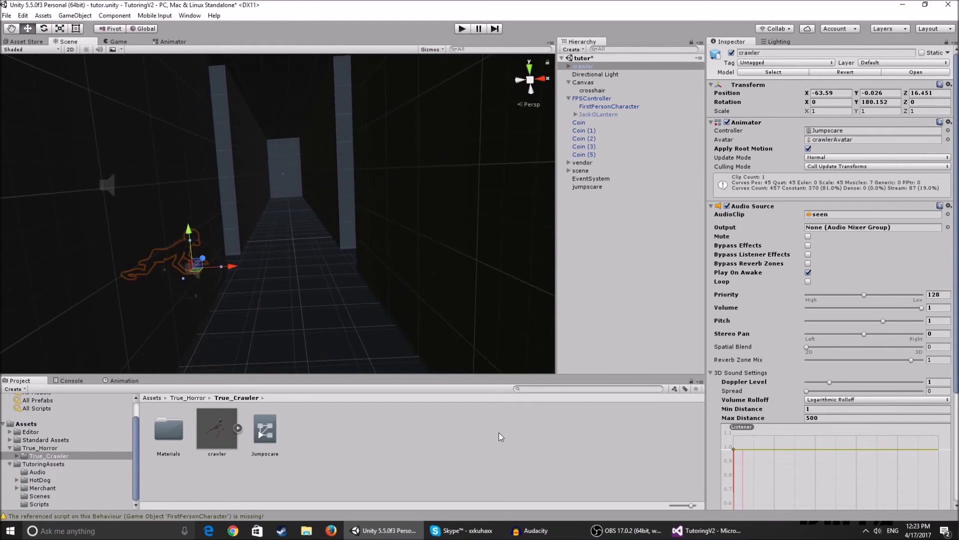
Step: Glance at the script, then select the scene, crosshair, Coin and Directional Light objects
left_click(706, 530)
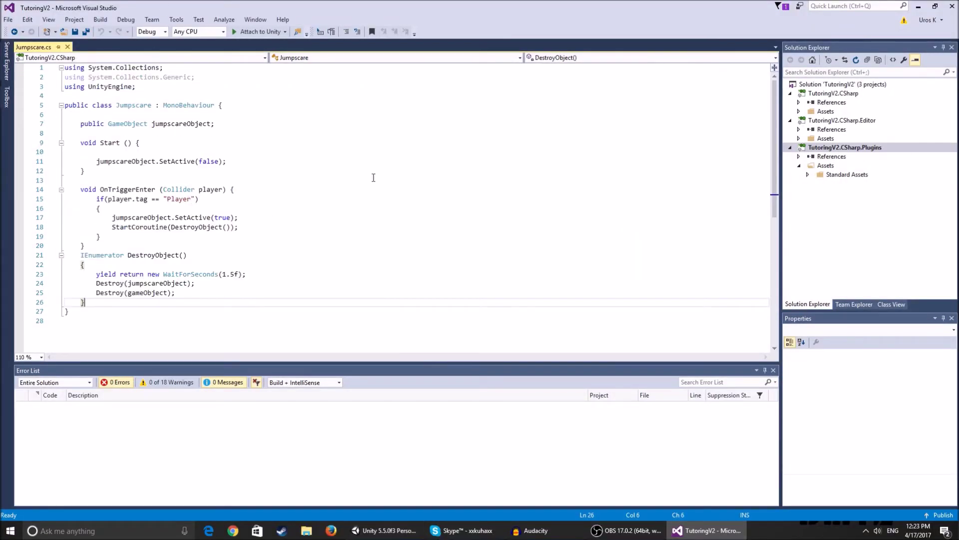
left_click(385, 530)
left_click(619, 170)
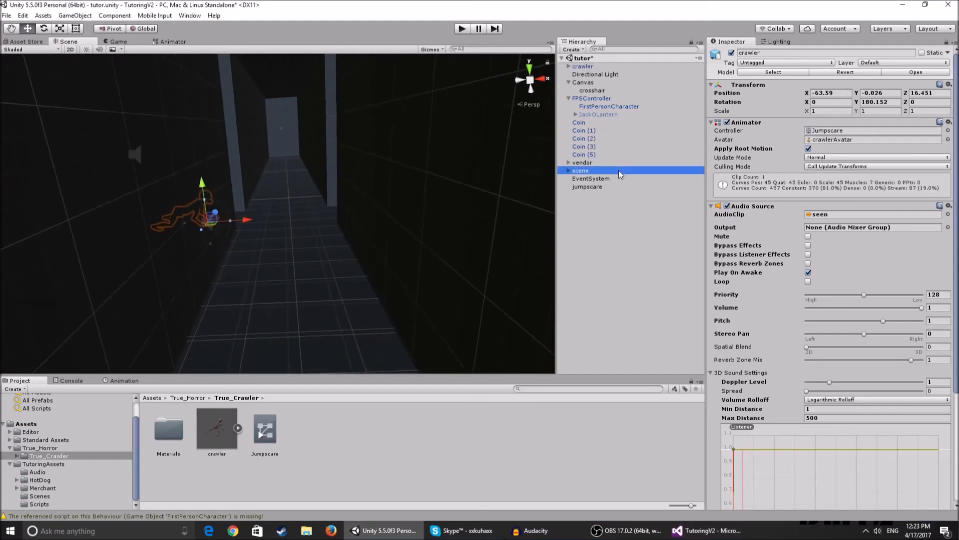
left_click(607, 90)
left_click(612, 143)
left_click(605, 90)
left_click(604, 75)
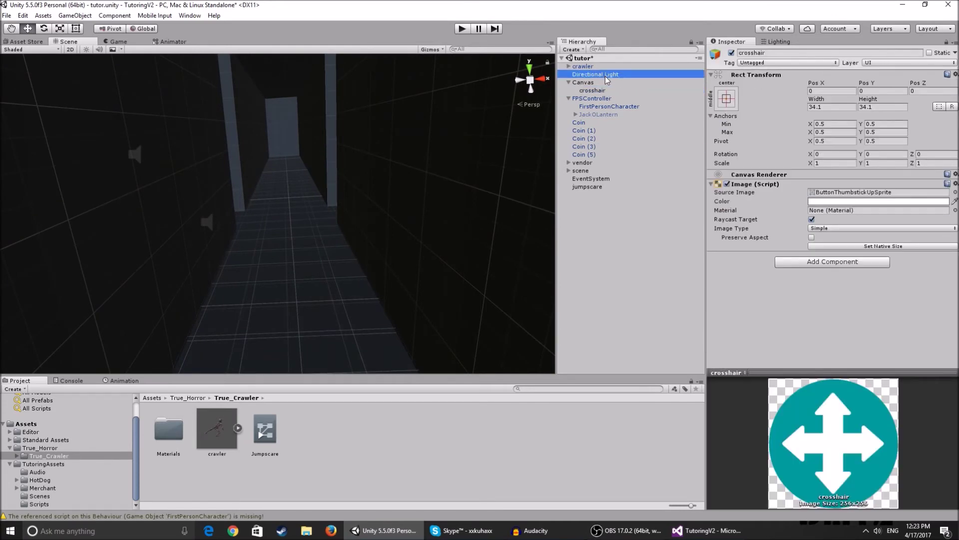
Step: Frame the jumpscare trigger box, showing then hiding its Mesh Renderer
double_click(598, 185)
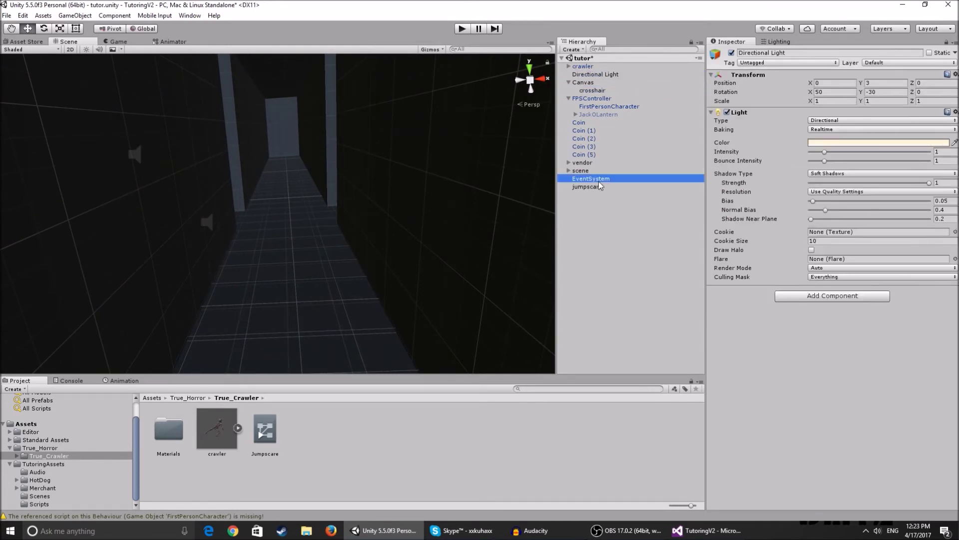
left_click_drag(440, 210, 433, 190, "alt")
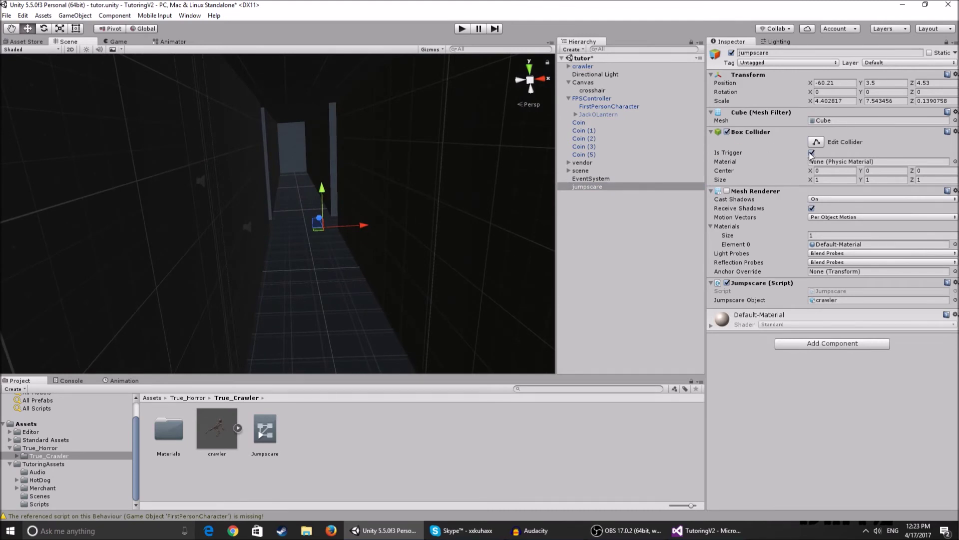
left_click(727, 191)
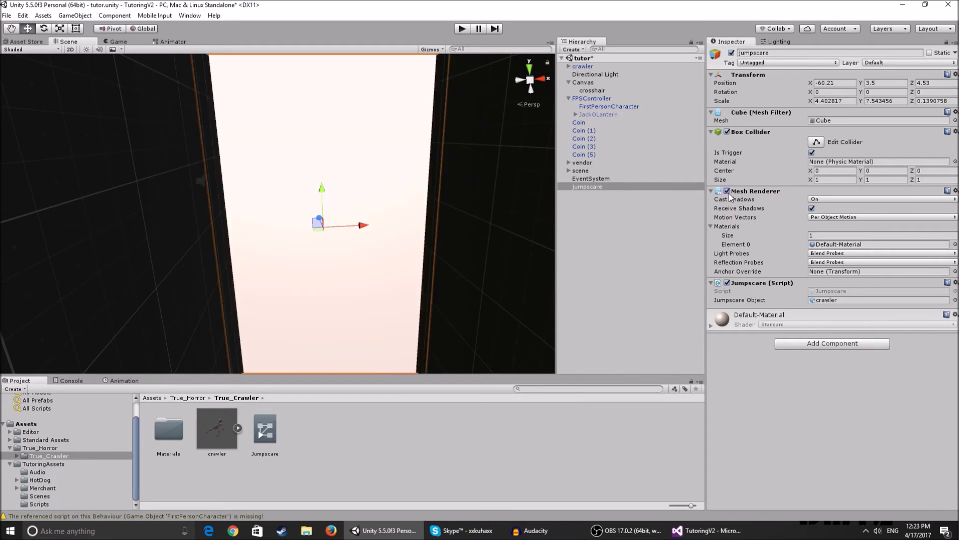
left_click_drag(379, 260, 452, 227, "alt")
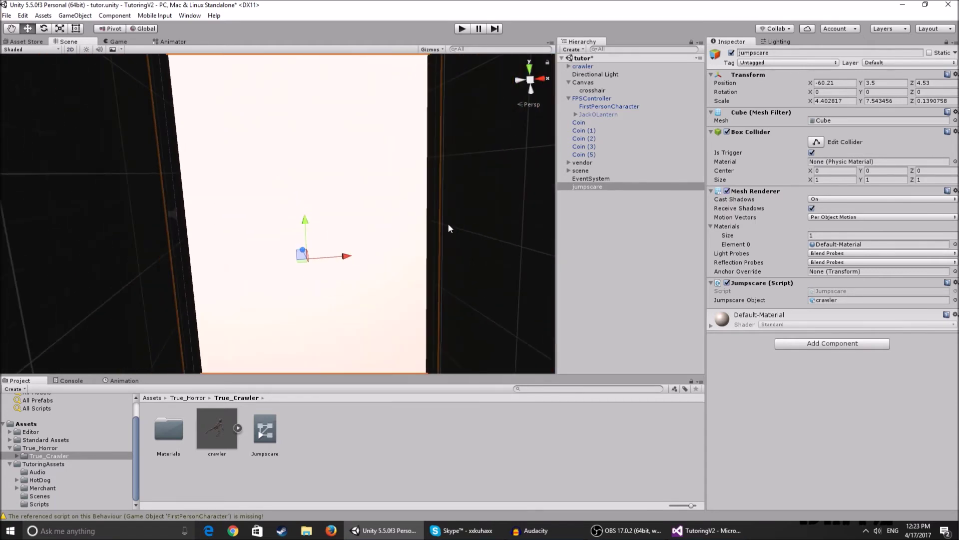
left_click(727, 191)
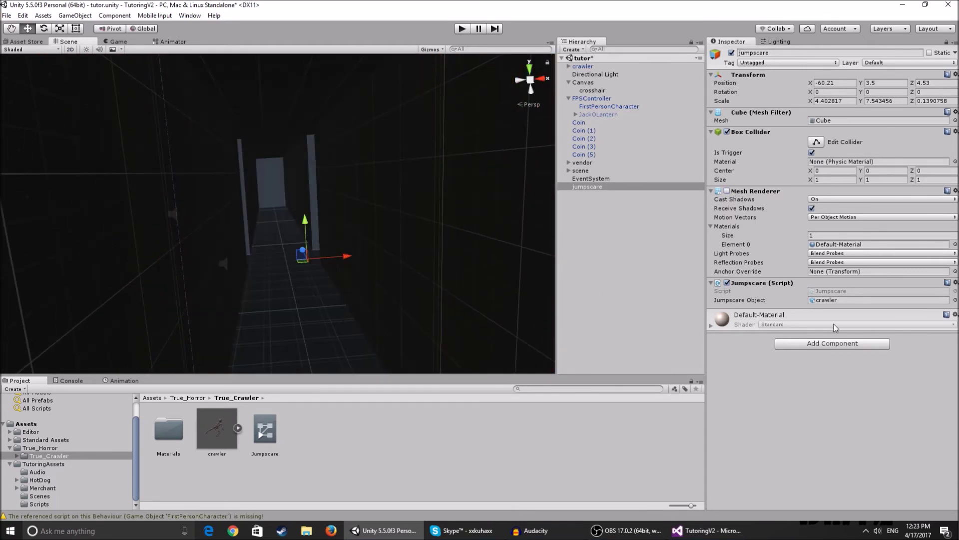
Step: Ping the crawler from the Jumpscare Object field, frame it, and enter play mode
left_click(832, 301)
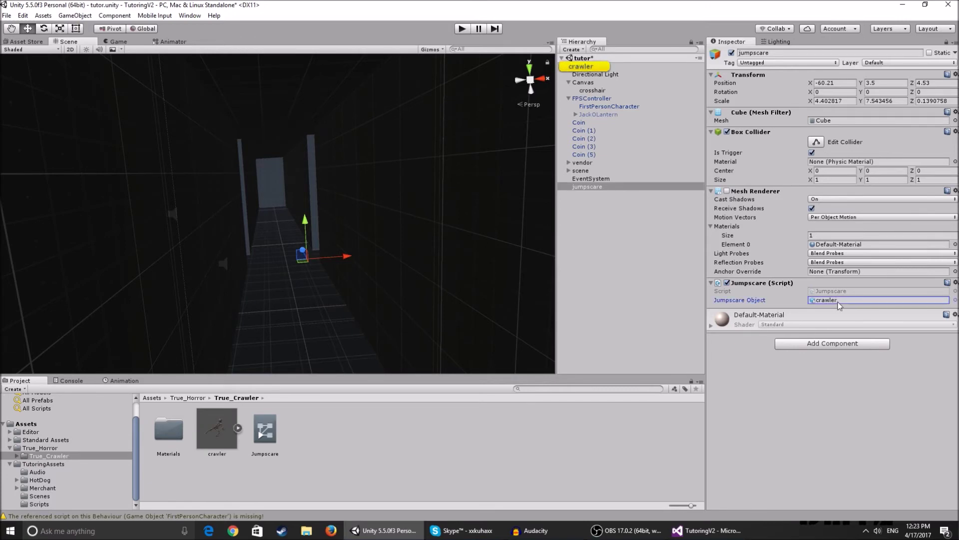
double_click(583, 66)
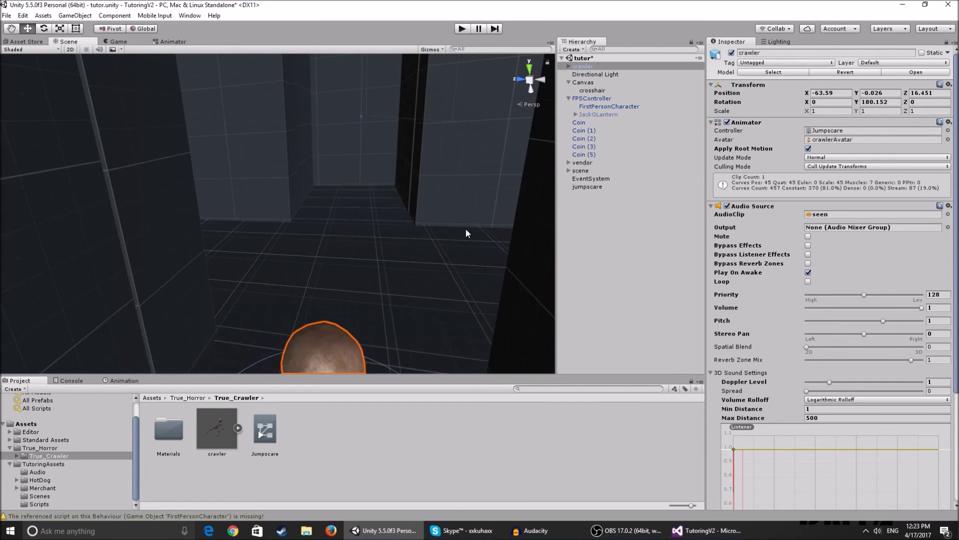
mouse_move(355, 138)
right_mouse_down()
mouse_move(367, 135)
mouse_move(343, 141)
right_mouse_up()
scroll(777, 223, "down", 3)
scroll(777, 223, "up", 4)
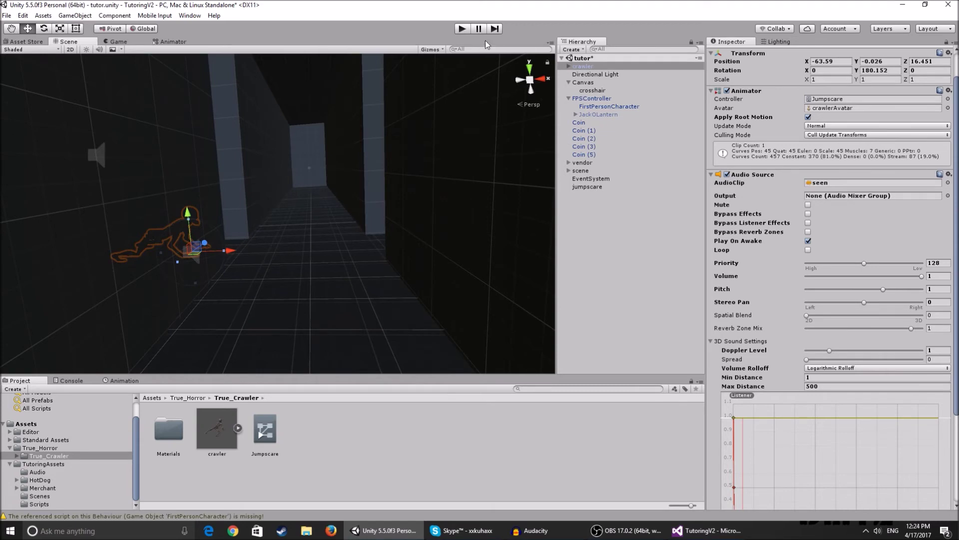
left_click(462, 28)
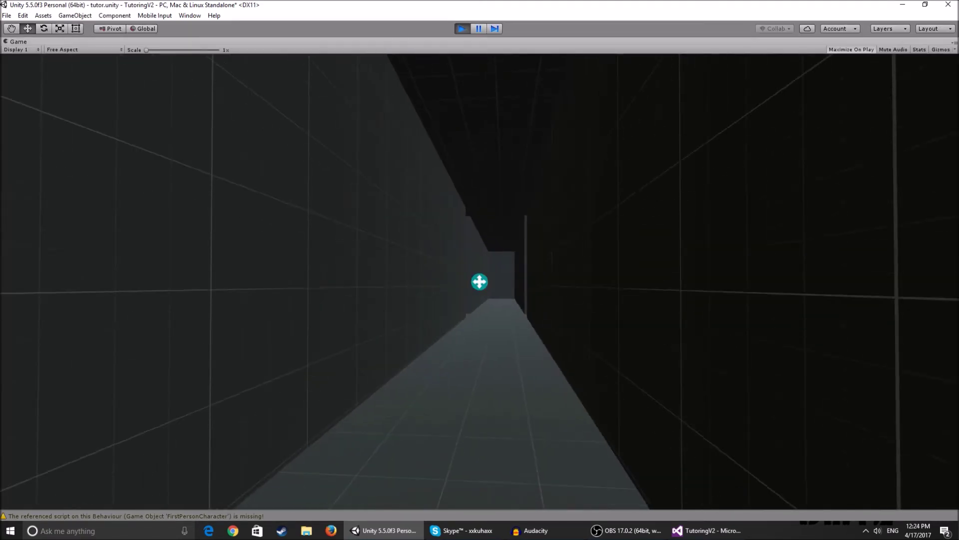
key("w")
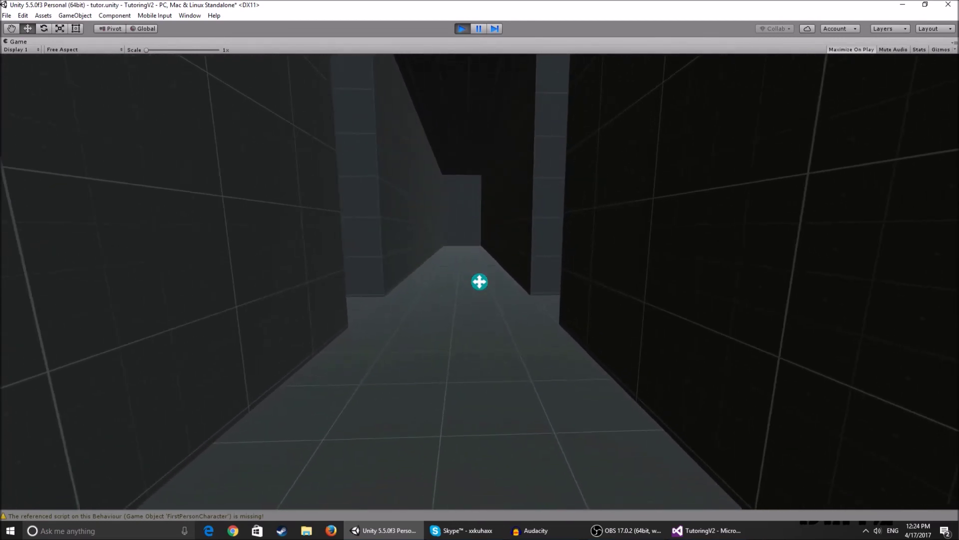
key("Escape")
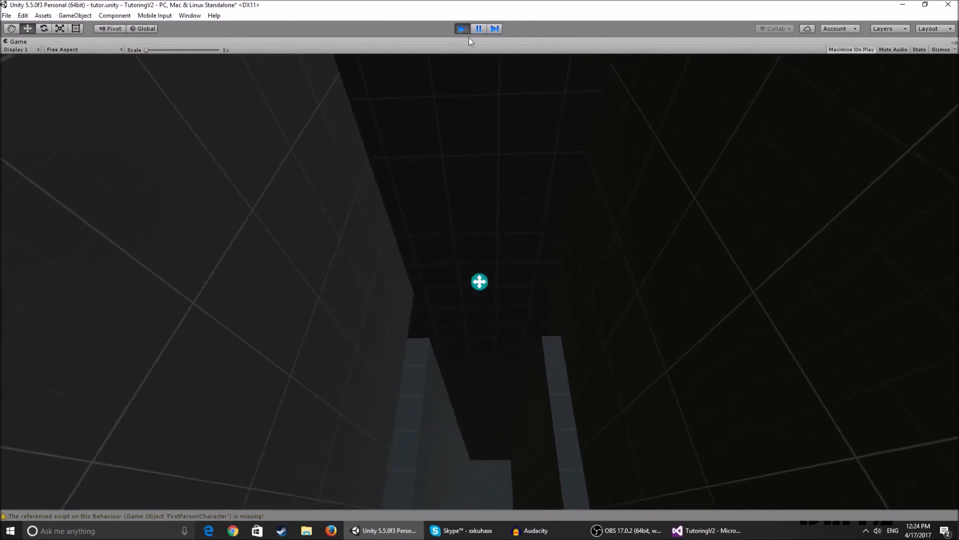
left_click(459, 31)
left_click(583, 81)
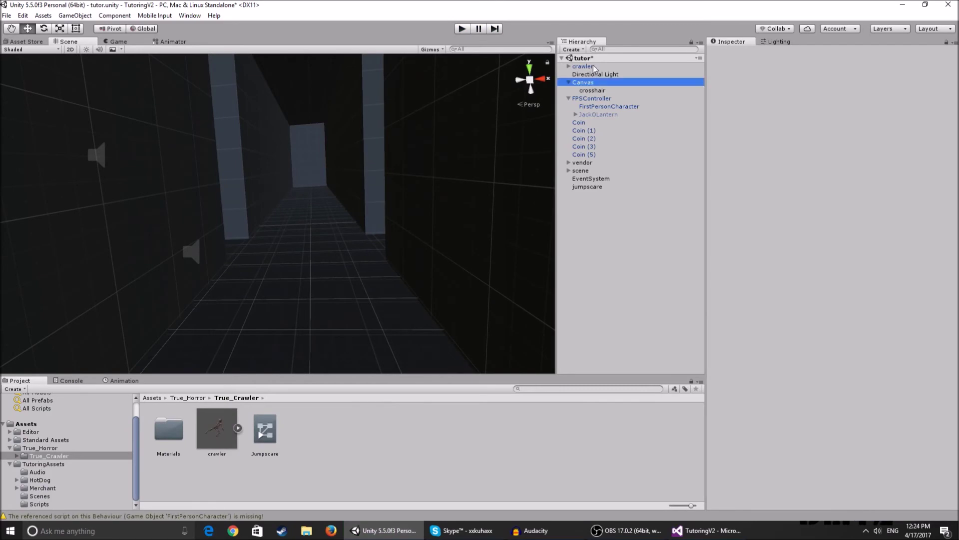
double_click(583, 66)
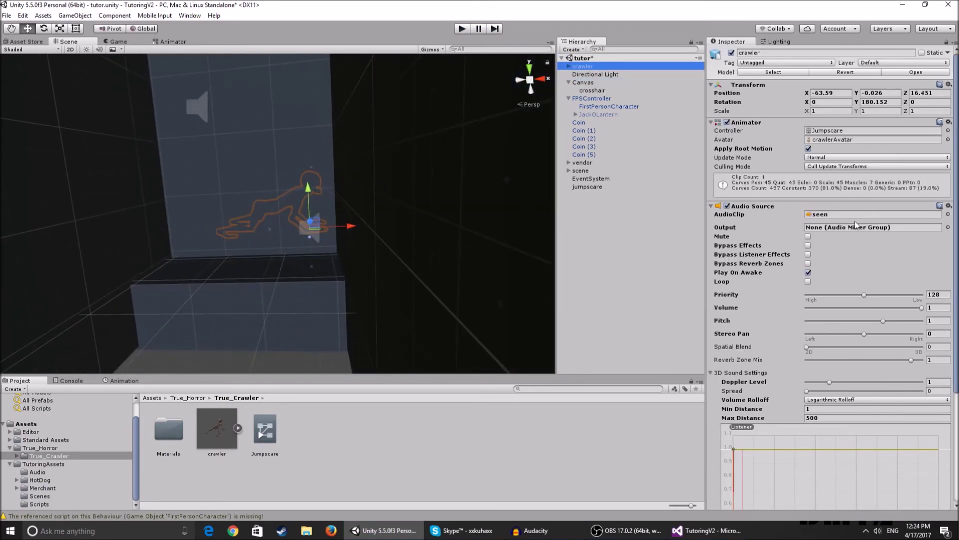
scroll(830, 221, "down", 3)
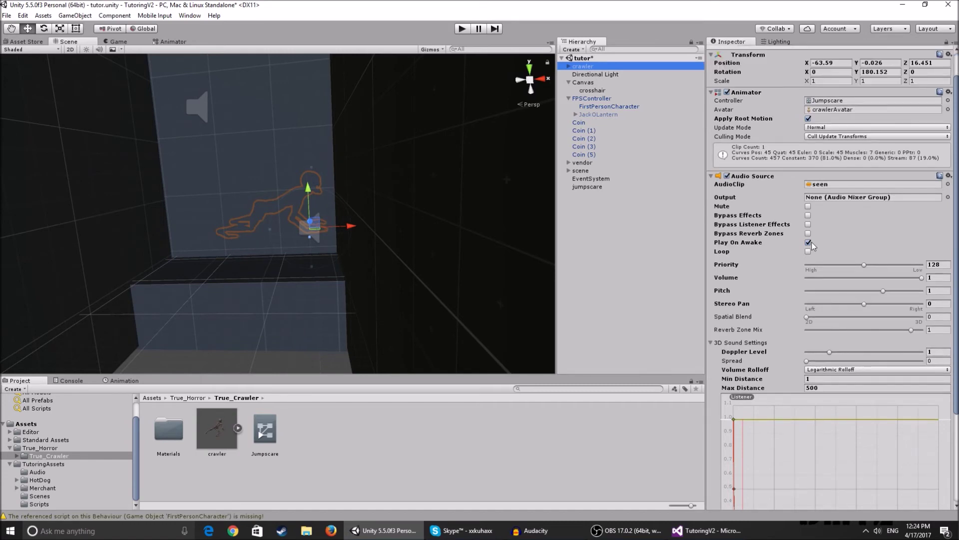
left_click(808, 242)
scroll(825, 247, "down", 5)
scroll(838, 239, "up", 3)
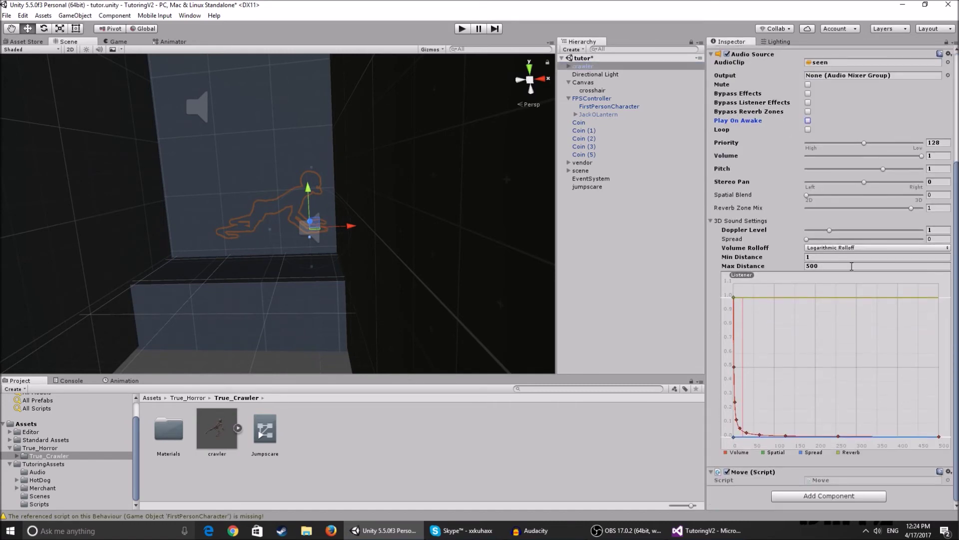
scroll(816, 172, "up", 4)
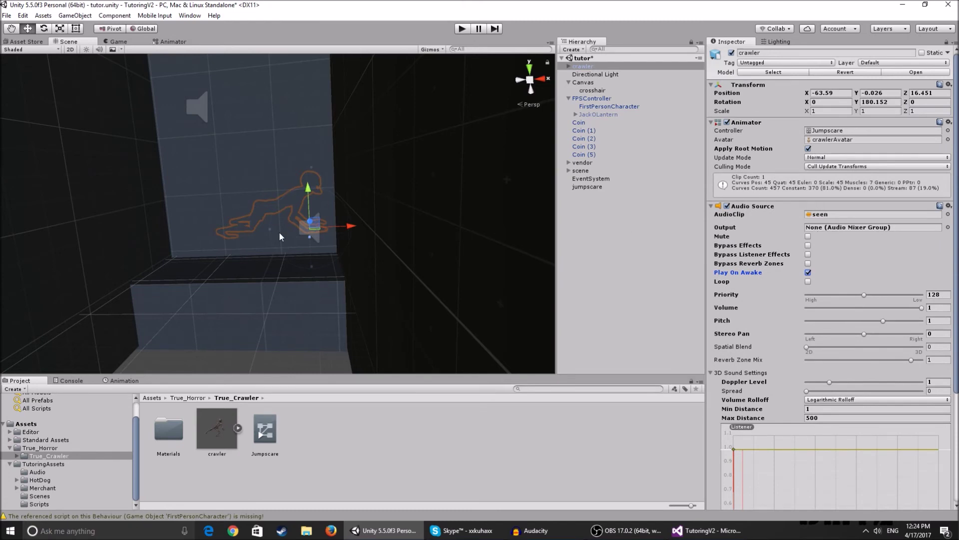
scroll(329, 210, "up", 5)
right_click_drag(343, 215, 675, 239)
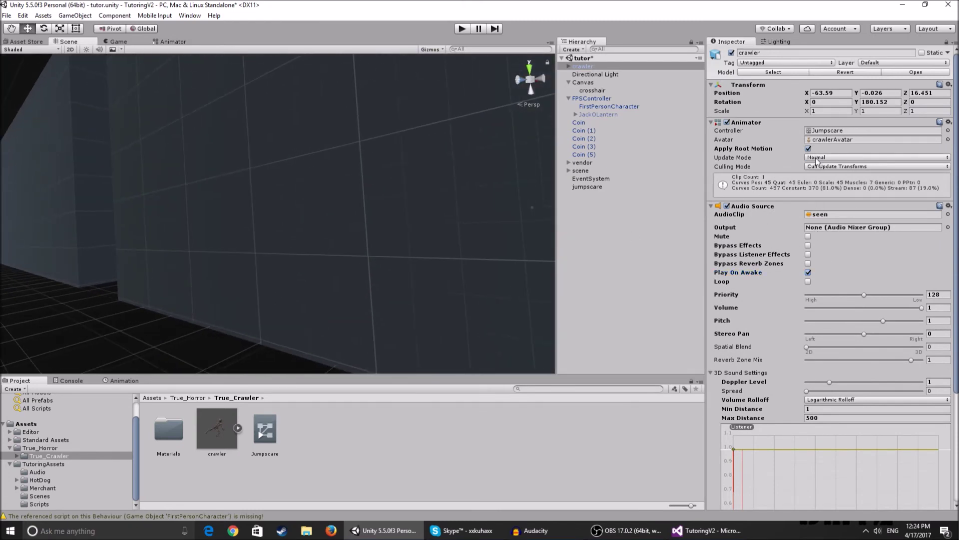
double_click(837, 130)
Step: Inspect crawl_fast, fly the Scene view up to the crawler, then open Jumpscare.cs
left_click(439, 156)
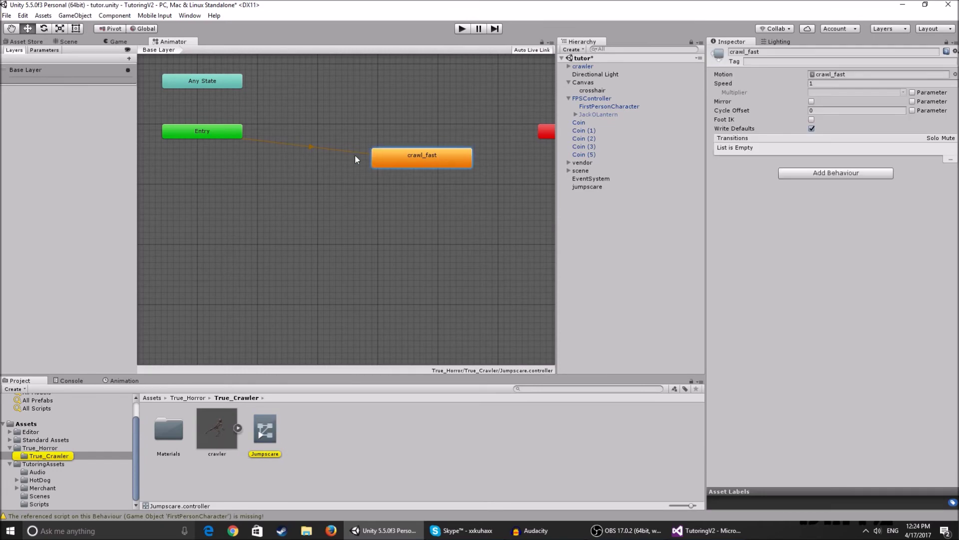
left_click(68, 42)
right_click_drag(279, 210, 648, 164)
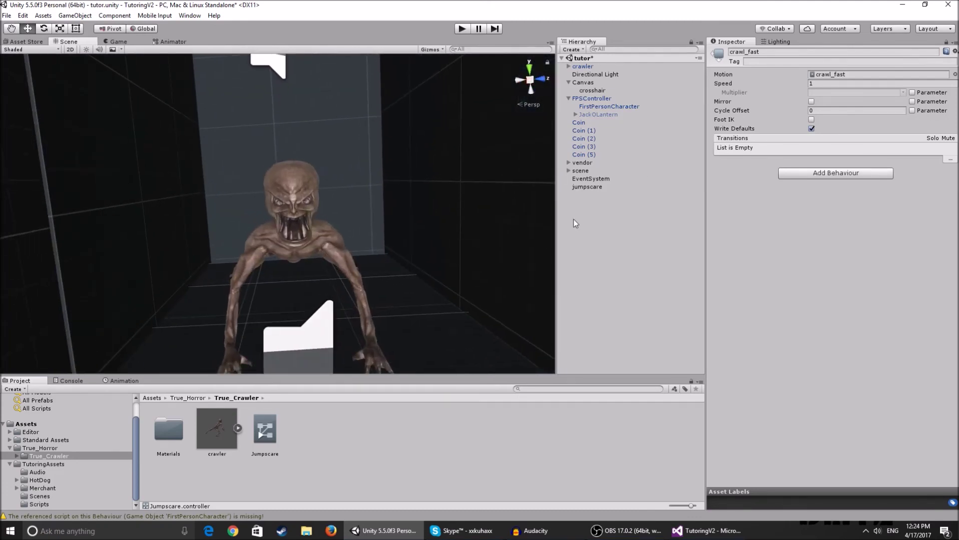
right_click_drag(550, 227, 430, 240)
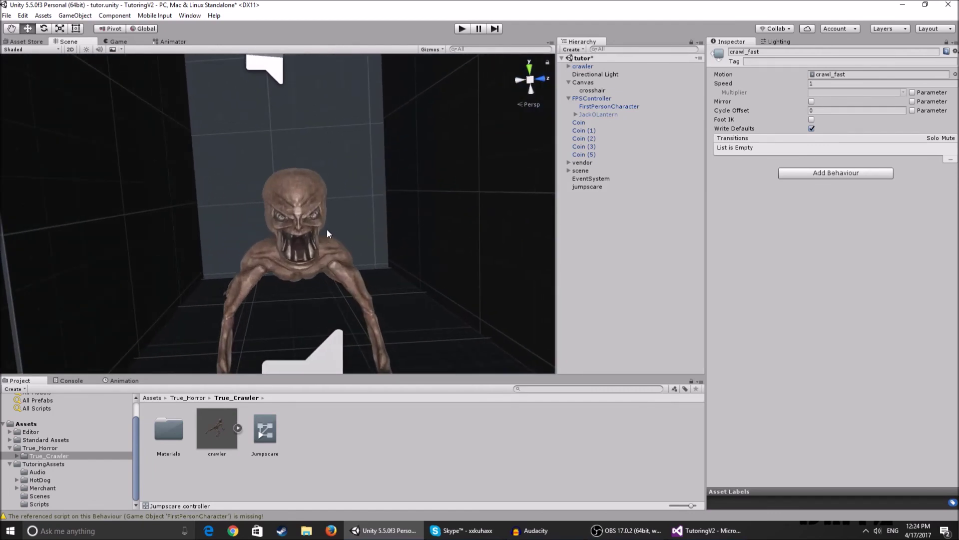
right_click_drag(327, 230, 326, 229)
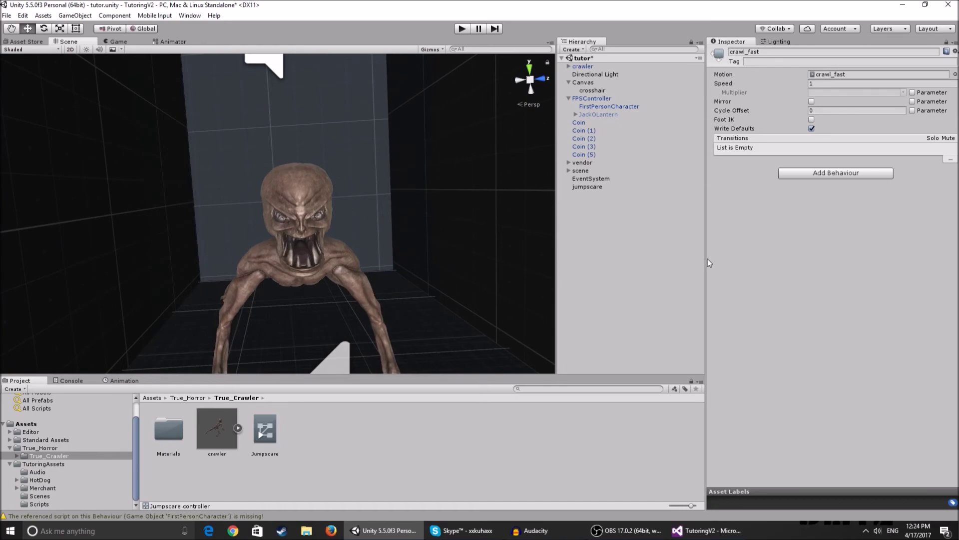
left_click(734, 530)
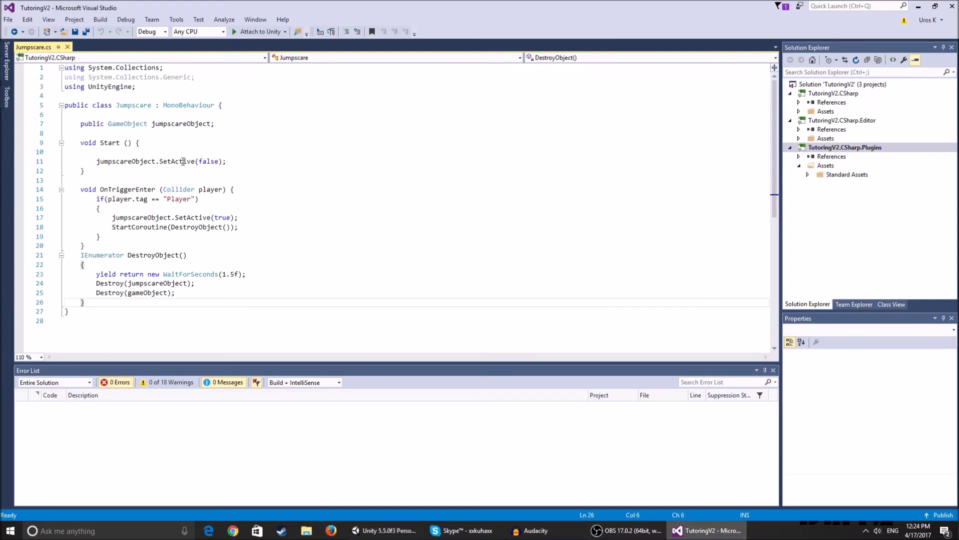
Step: Highlight line 11 in Start that hides the jumpscare object, then return to Unity
left_click_drag(95, 161, 200, 165)
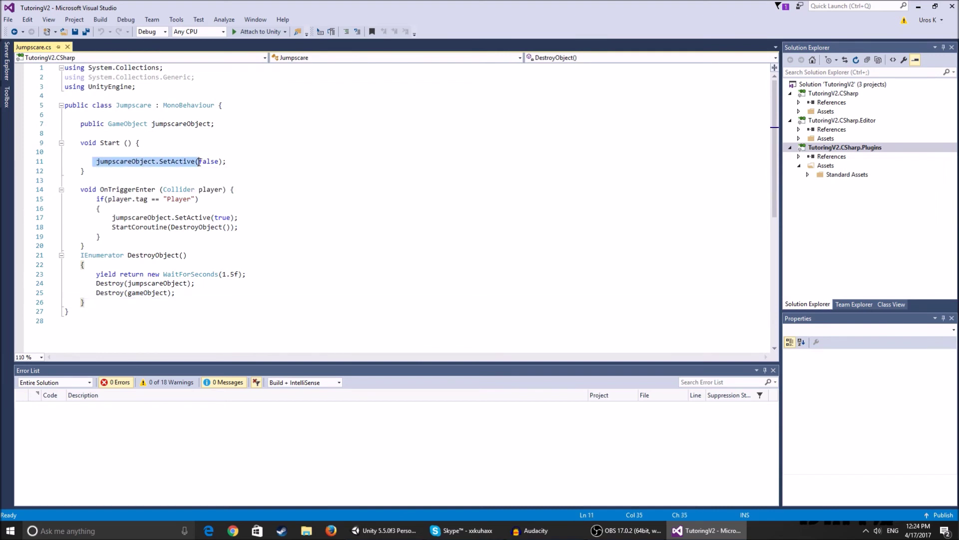
left_click(240, 149)
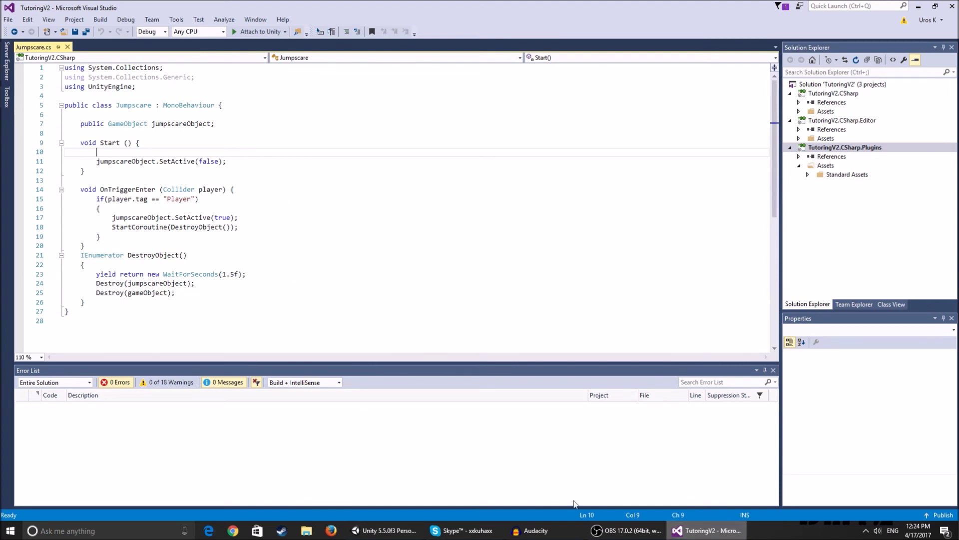
mouse_move(401, 537)
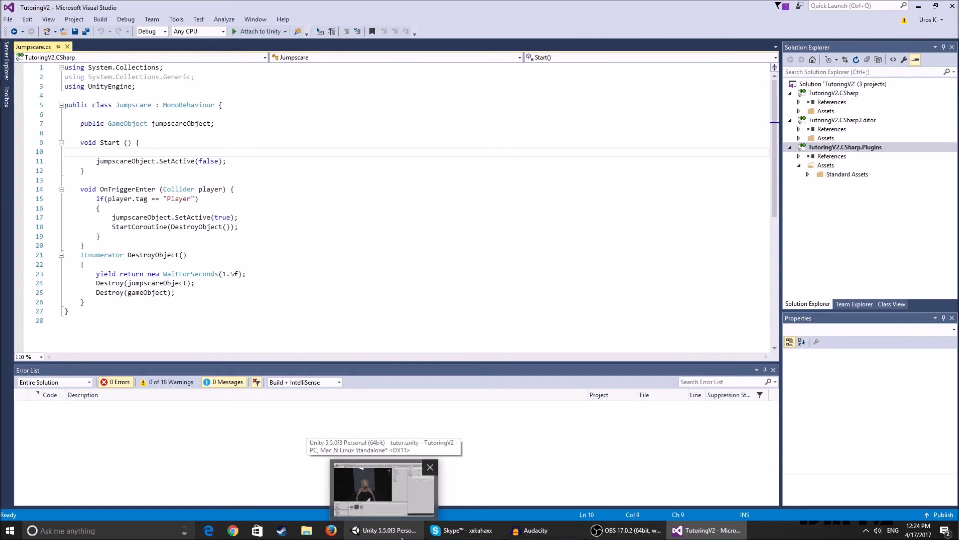
left_click(402, 537)
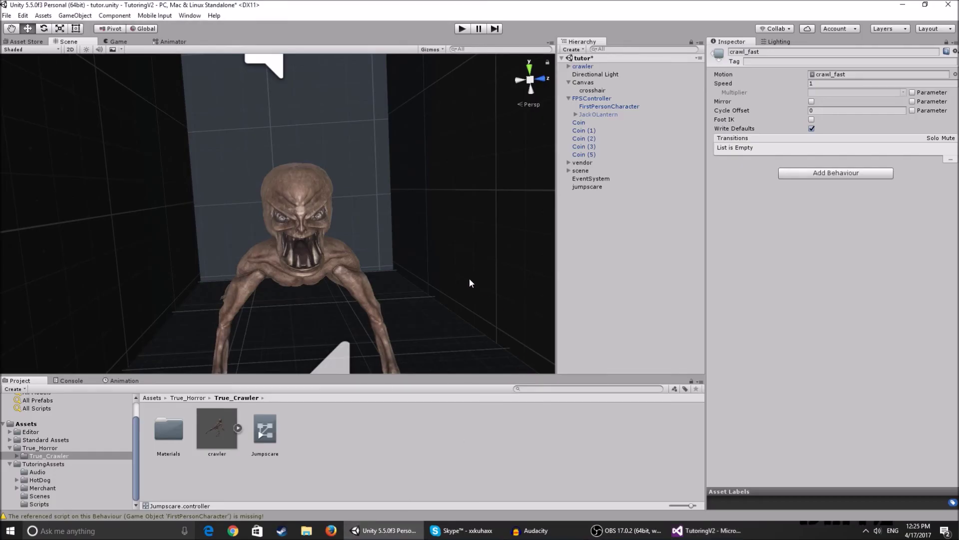
right_click_drag(469, 283, 196, 245)
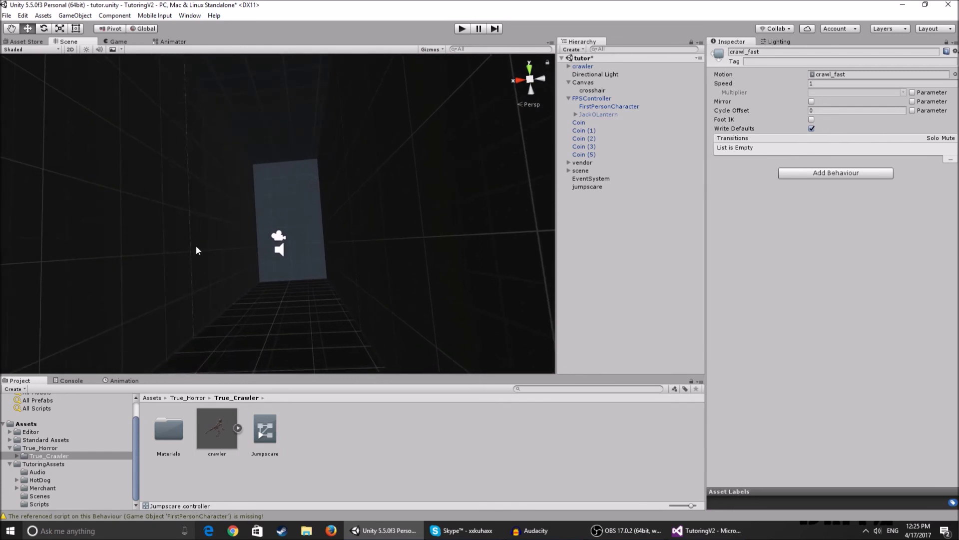
right_click_drag(196, 245, 623, 276)
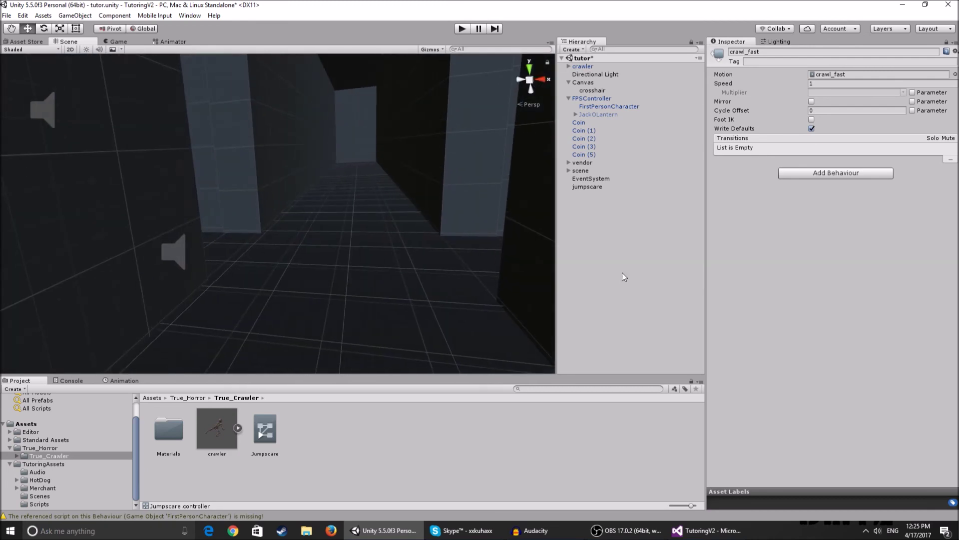